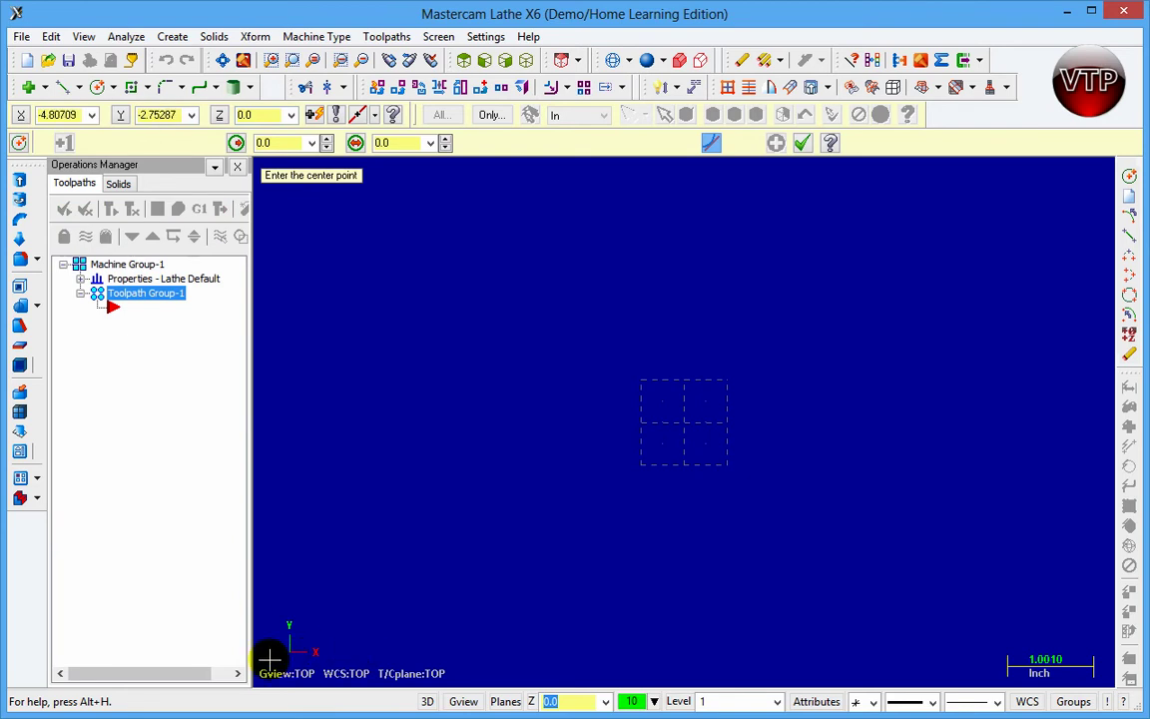
Start Create Circle Center Point from the Create toolbar's circle menu
left_click(74, 115)
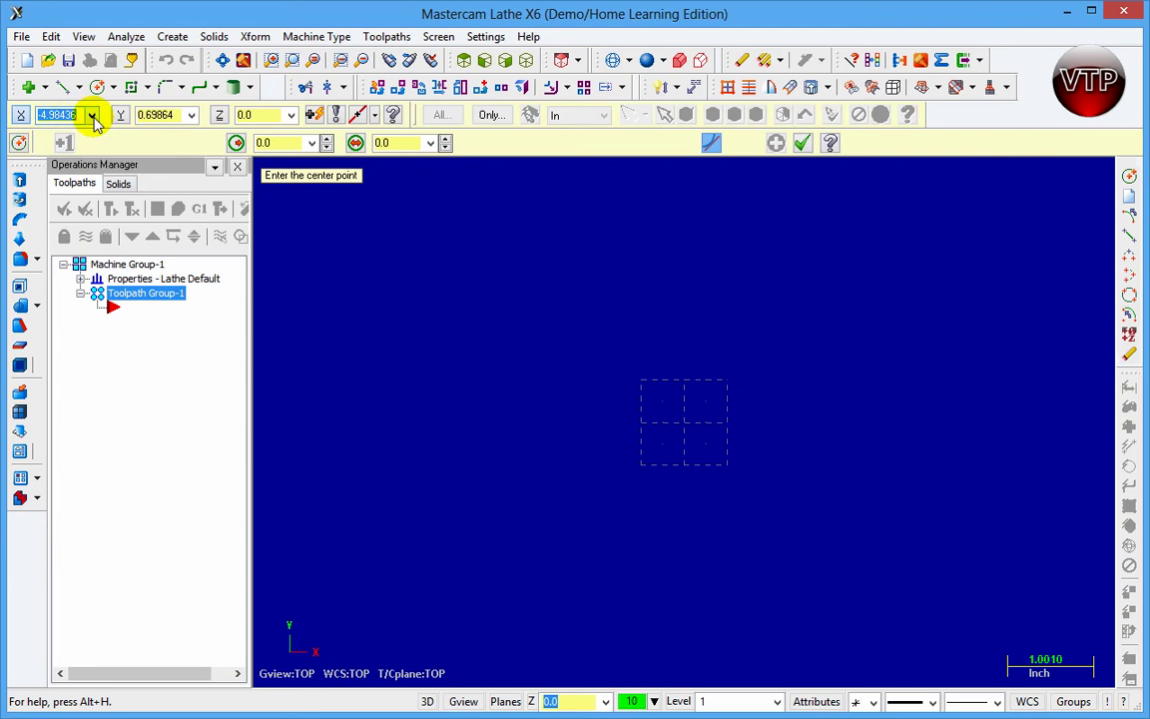
Draw a circle of radius 2.0 centred at X 2, Y 2
type("2")
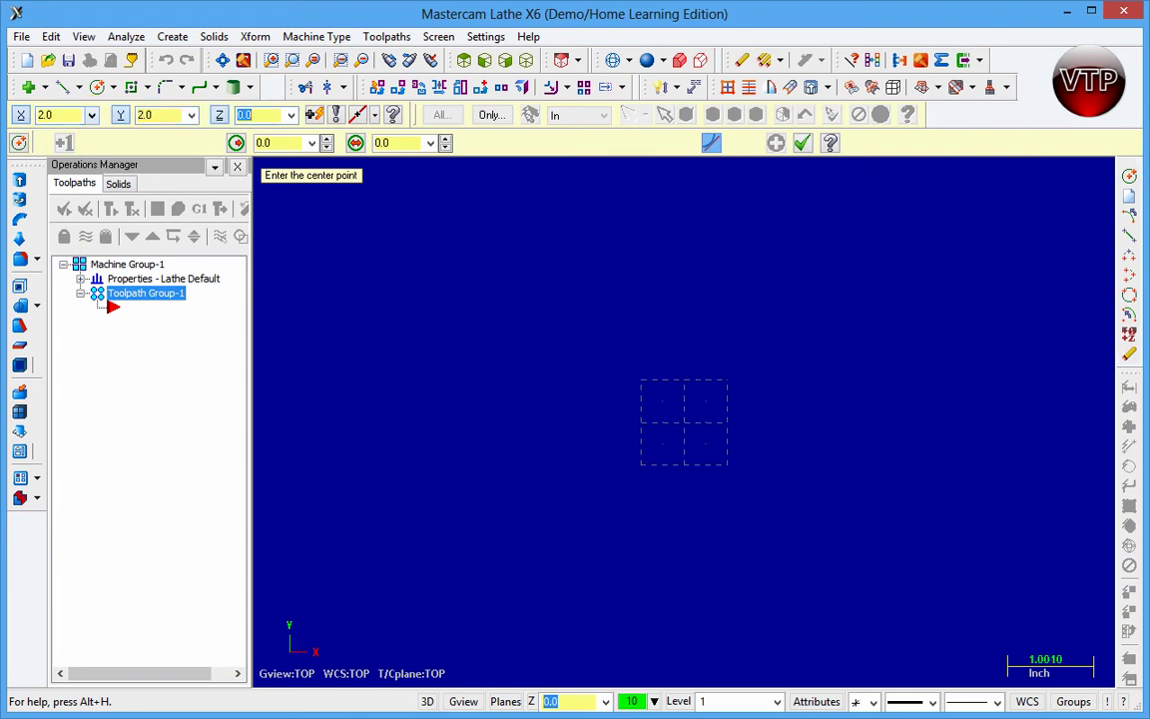
key("Return")
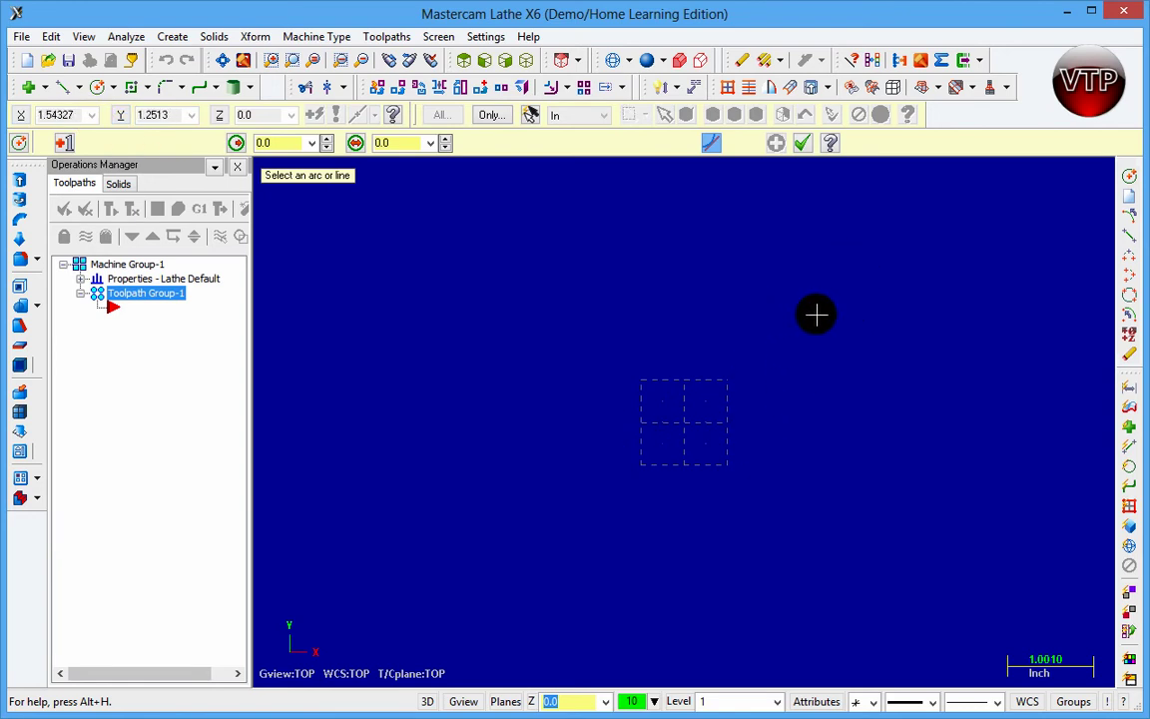
left_click(278, 145)
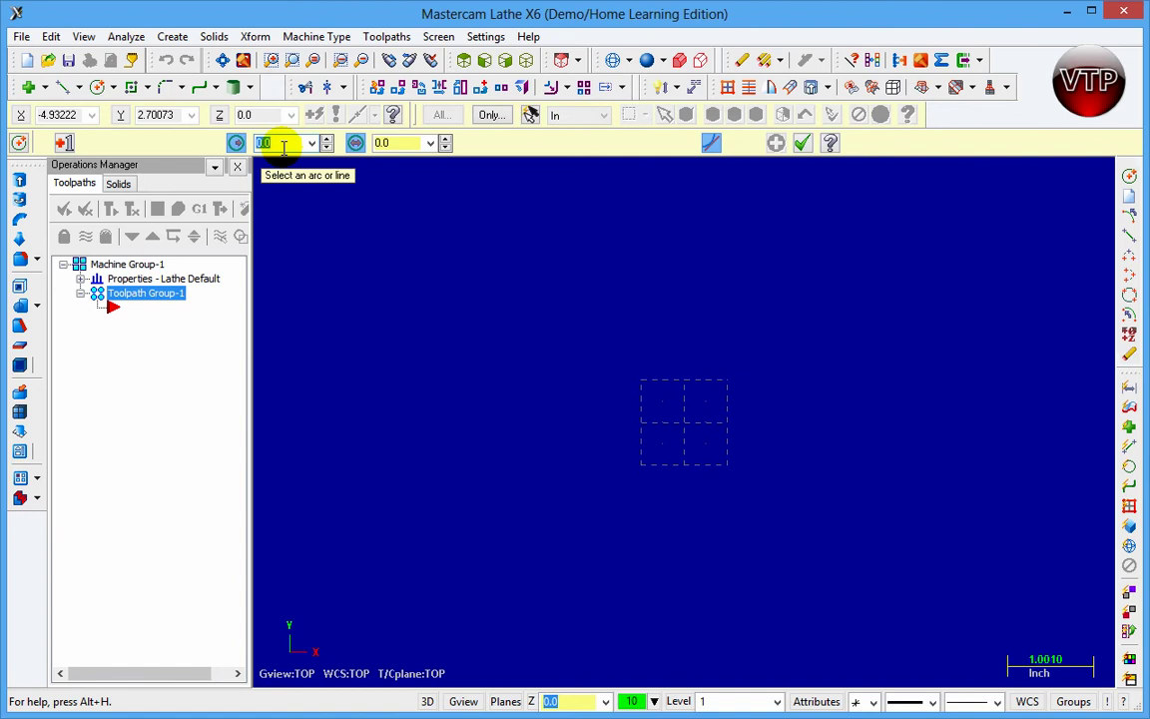
type("2.0")
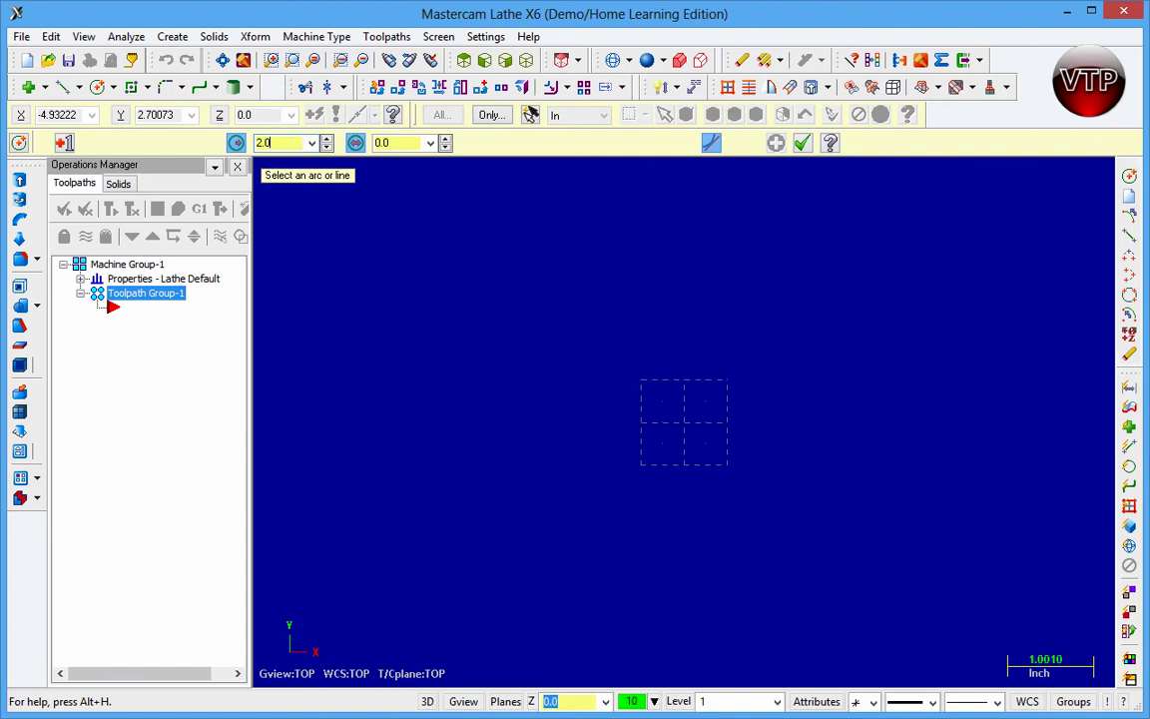
key("Return")
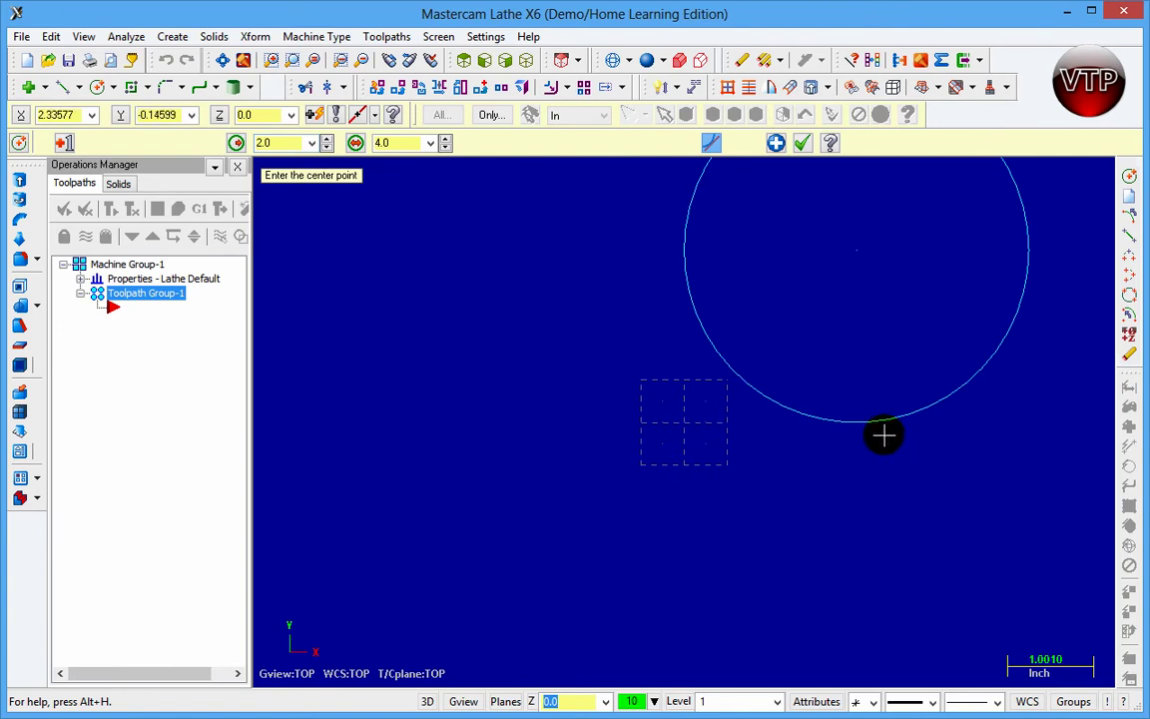
left_click(855, 250)
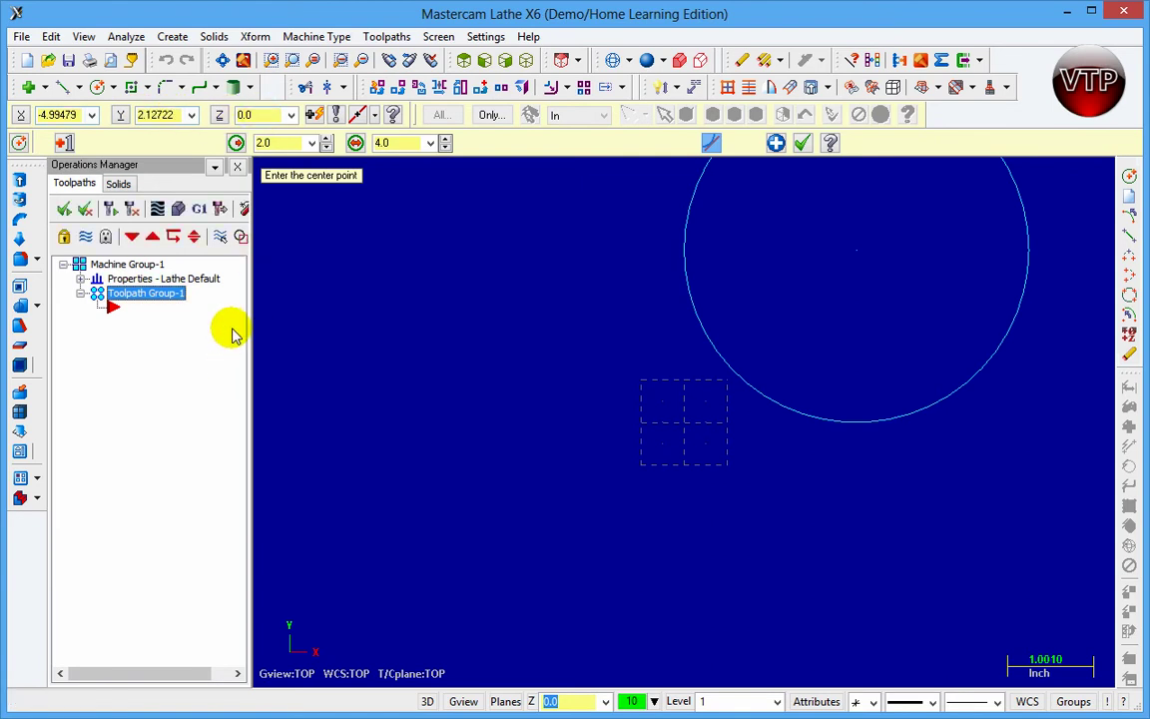
left_click(112, 86)
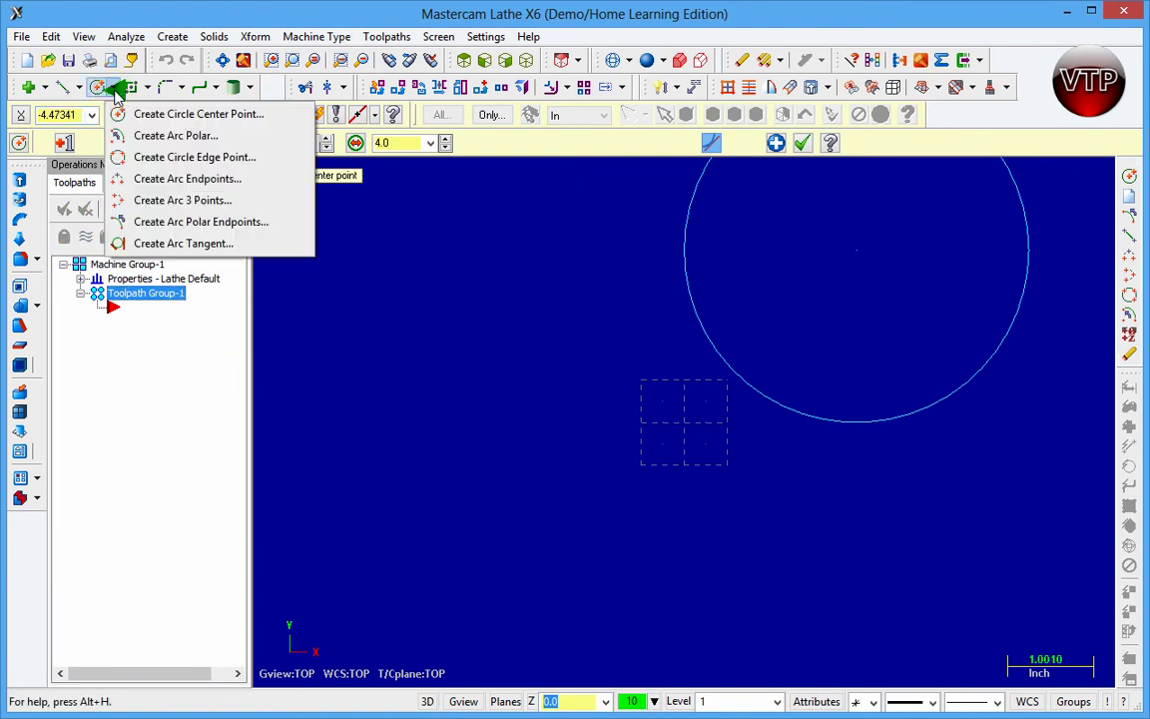
Sketch a polar arc centred on the grid box centre, flipped to its short sweep
left_click(155, 140)
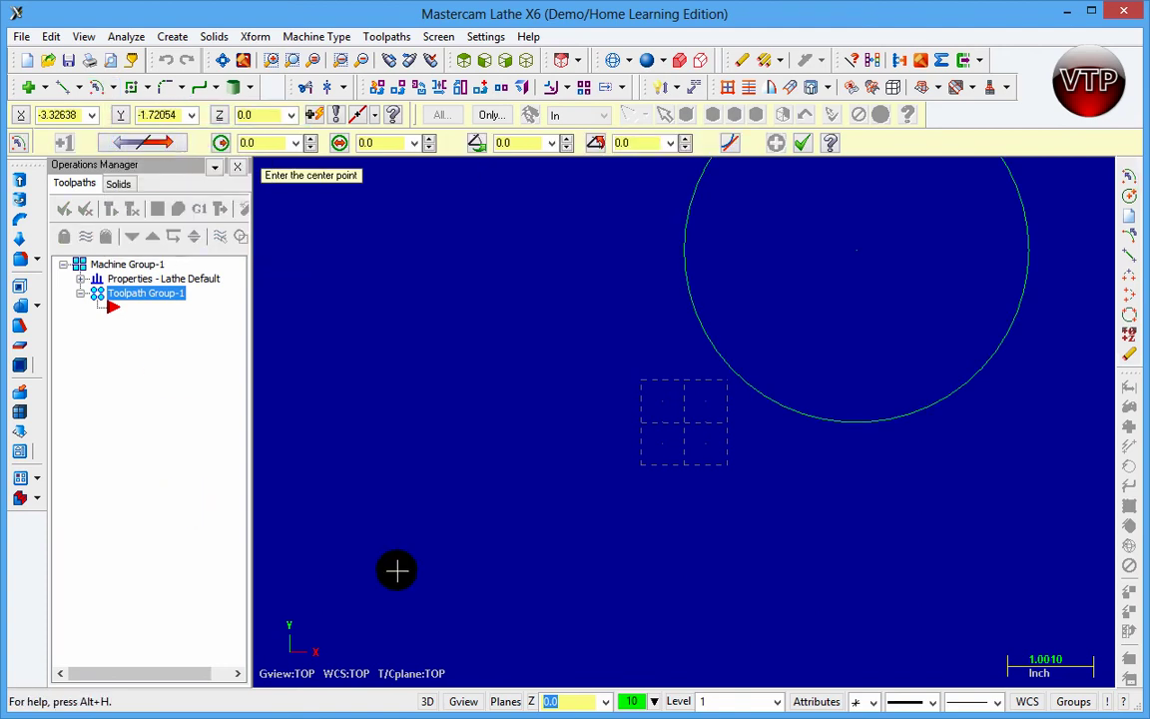
left_click(683, 421)
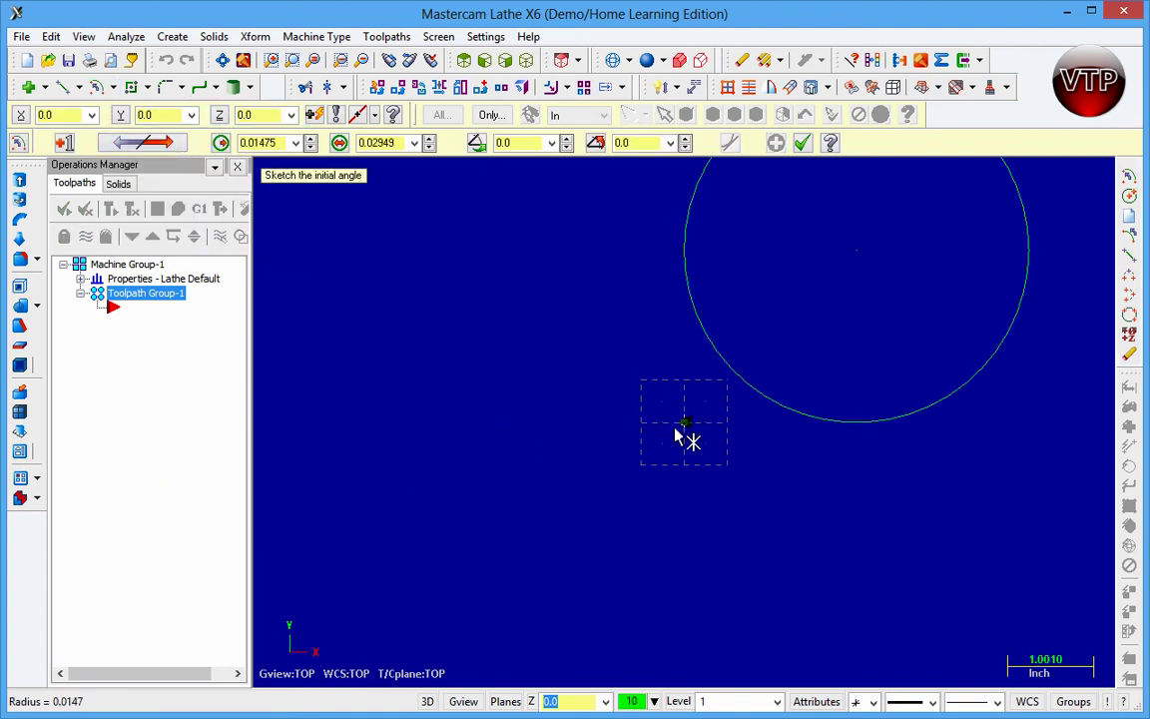
left_click(419, 414)
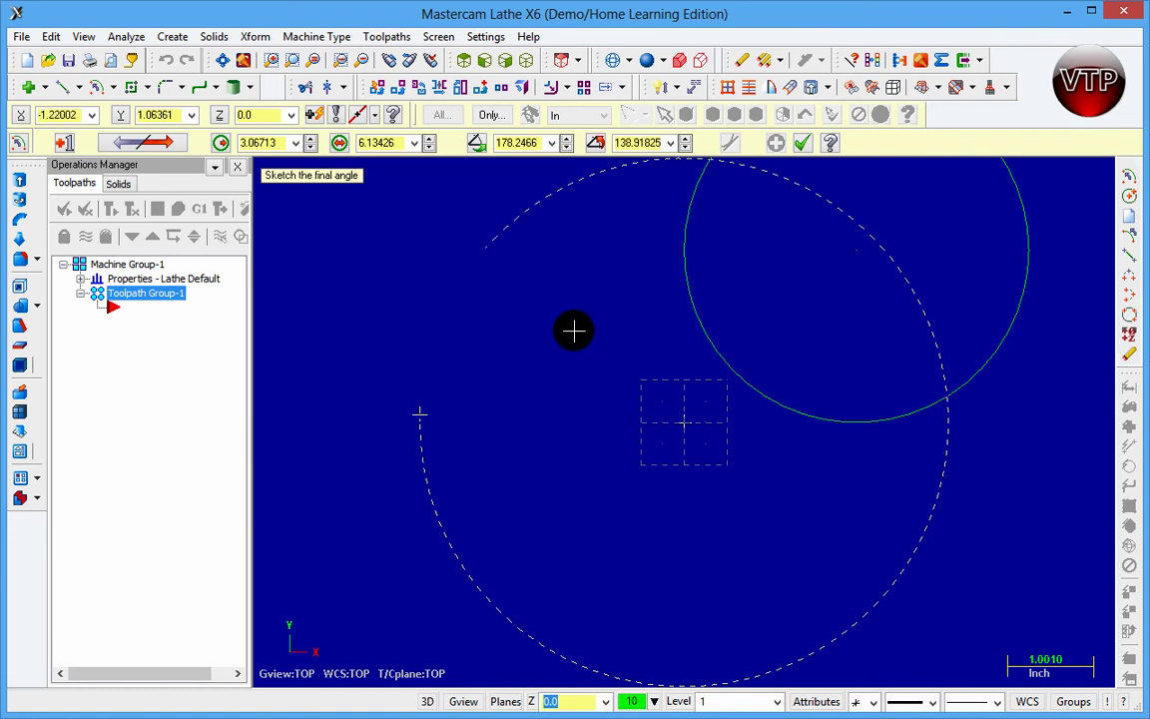
left_click(521, 341)
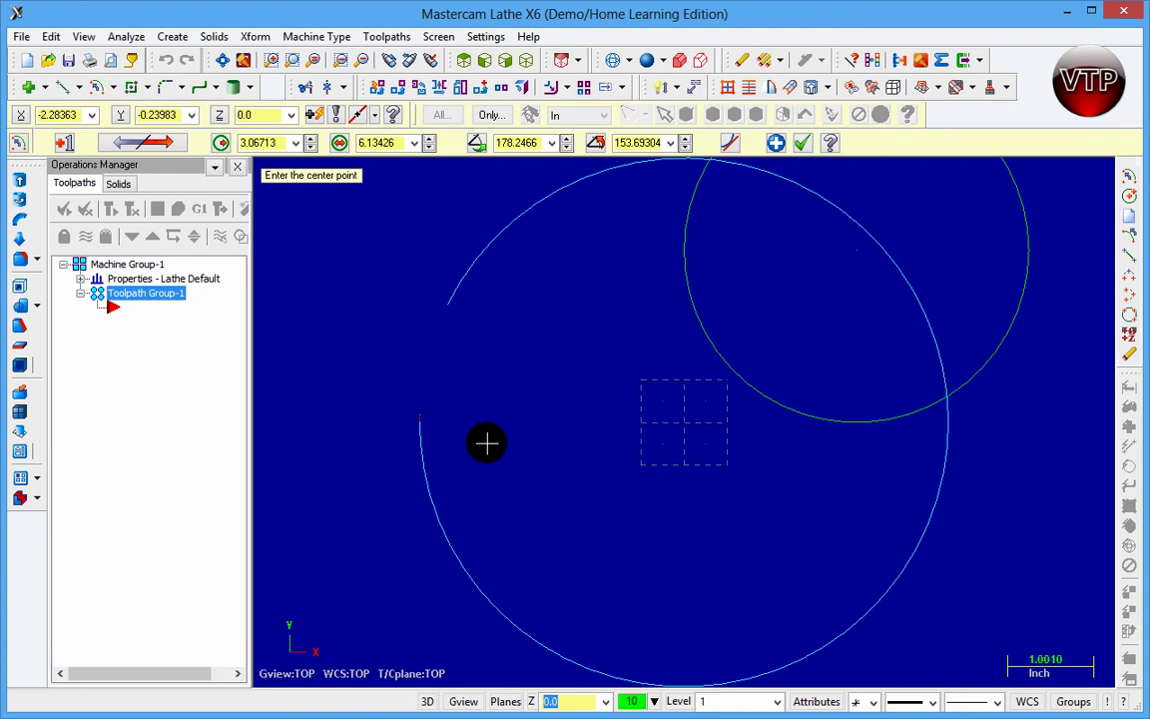
left_click(162, 146)
left_click(163, 146)
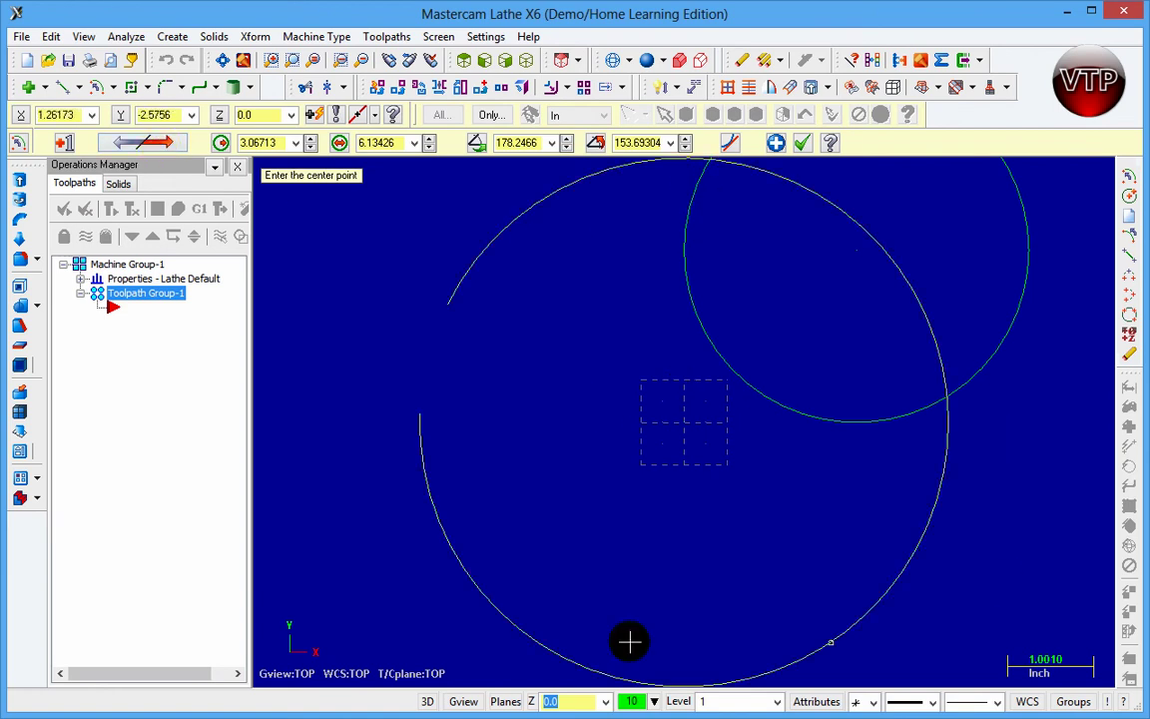
left_click(146, 147)
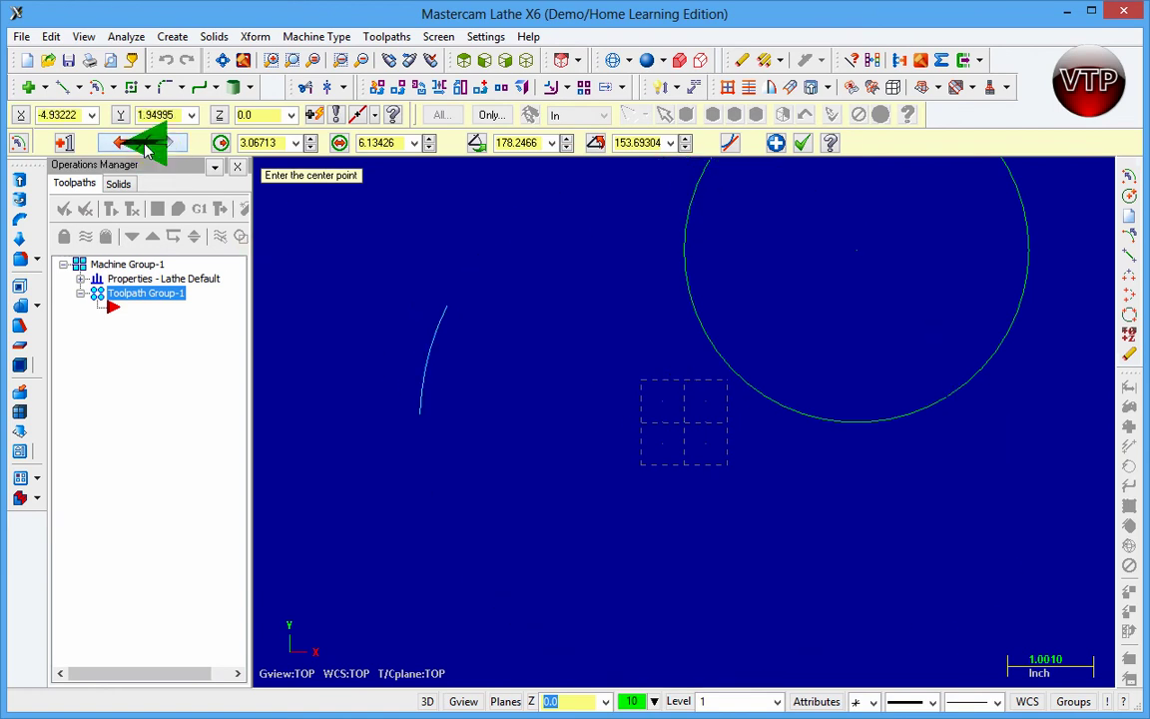
Set the polar arc's radius to 2.0
double_click(257, 142)
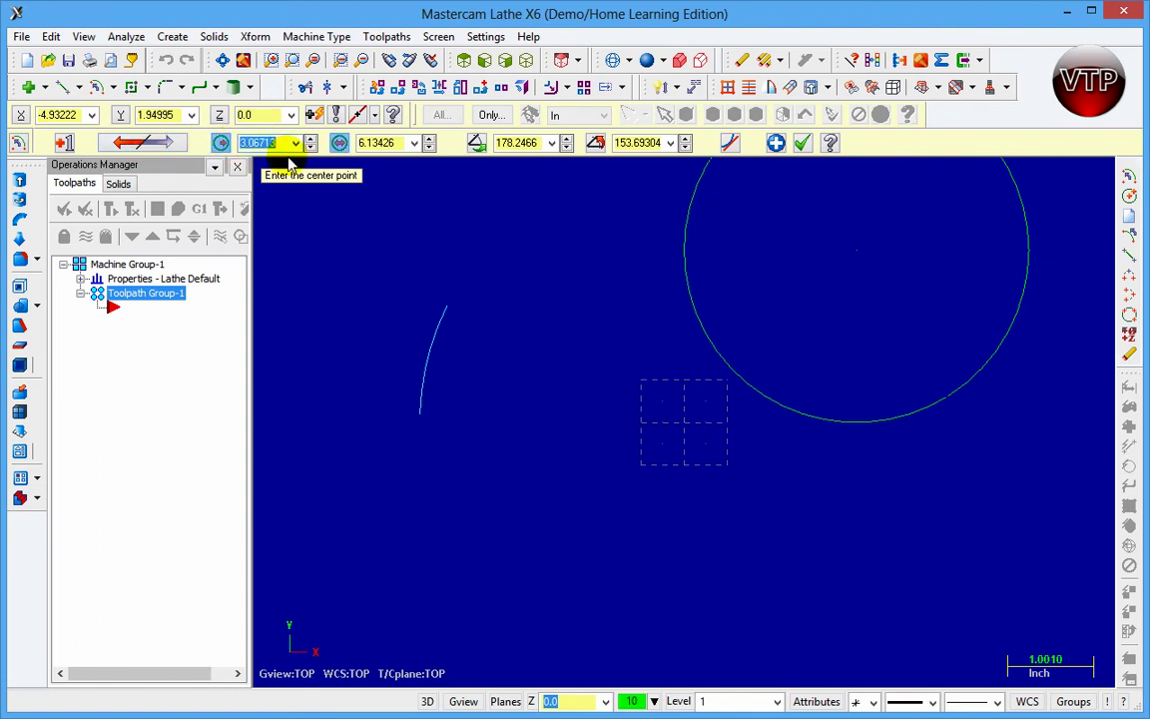
type("2")
key("Return")
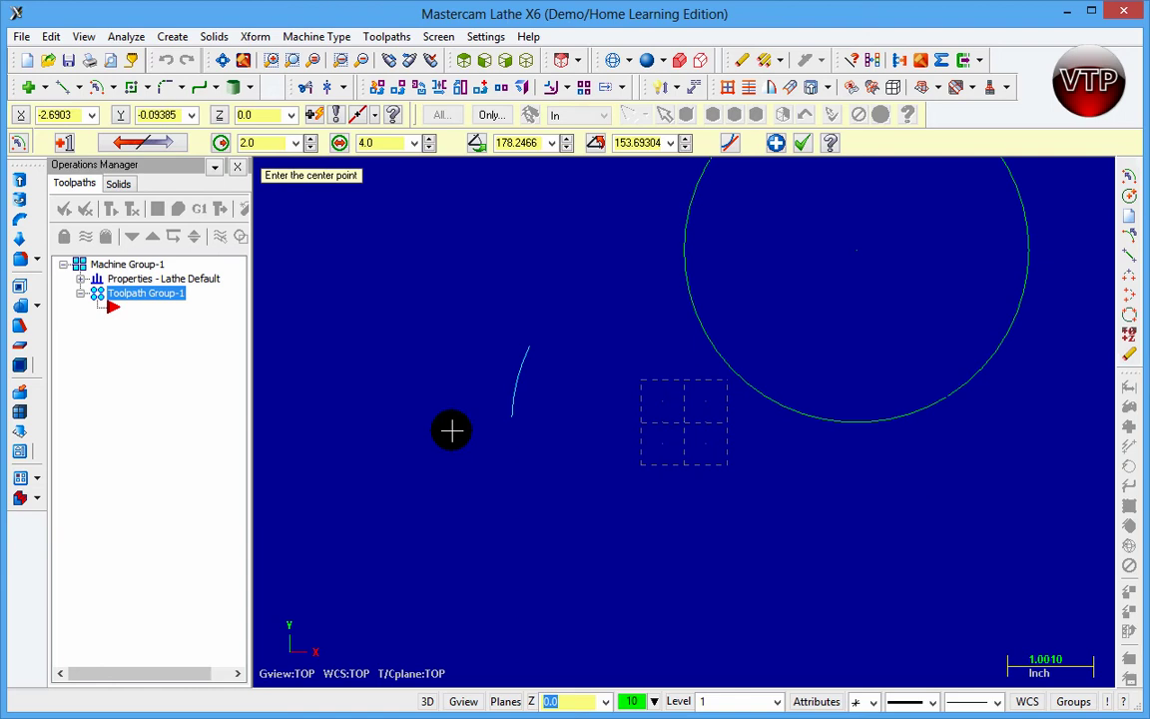
left_click(110, 86)
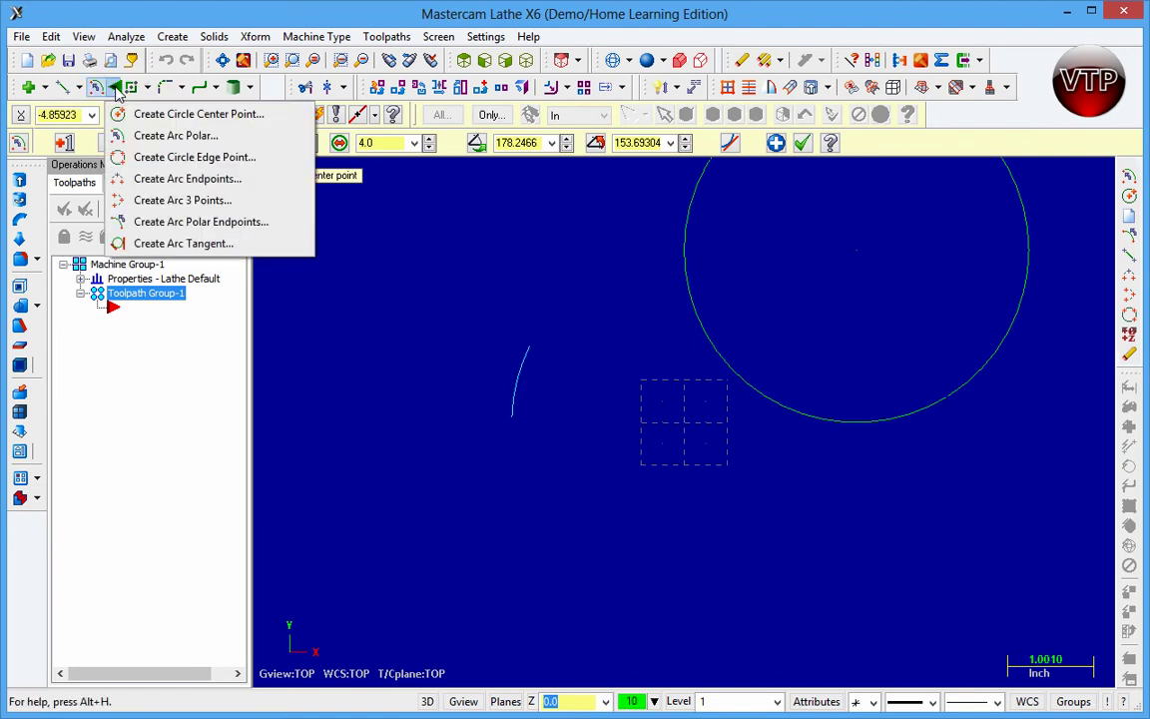
Draw an edge-point circle from the grid centre, adjusting its third point
left_click(158, 160)
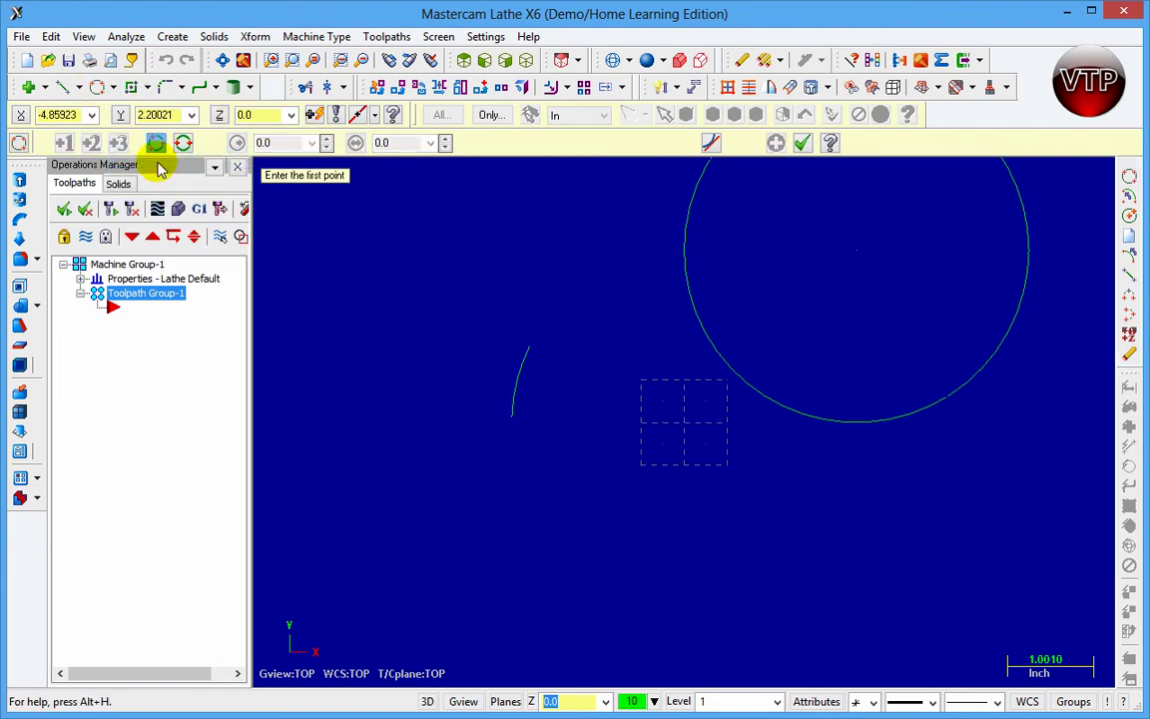
left_click(683, 421)
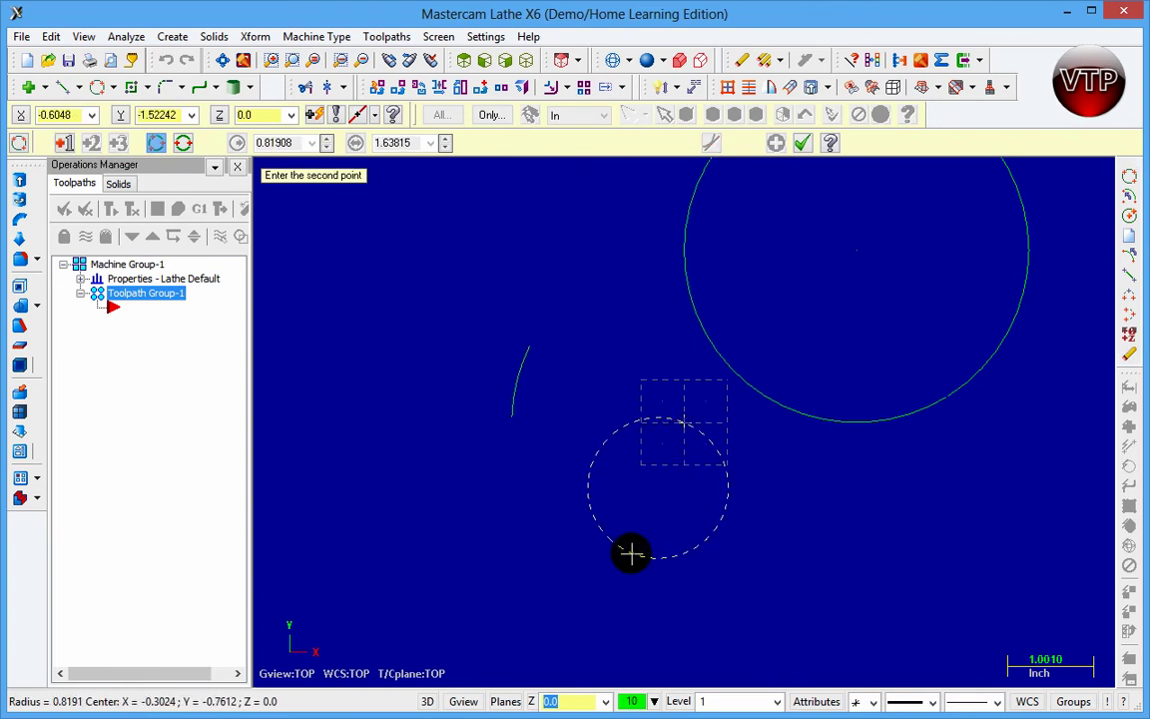
left_click(324, 375)
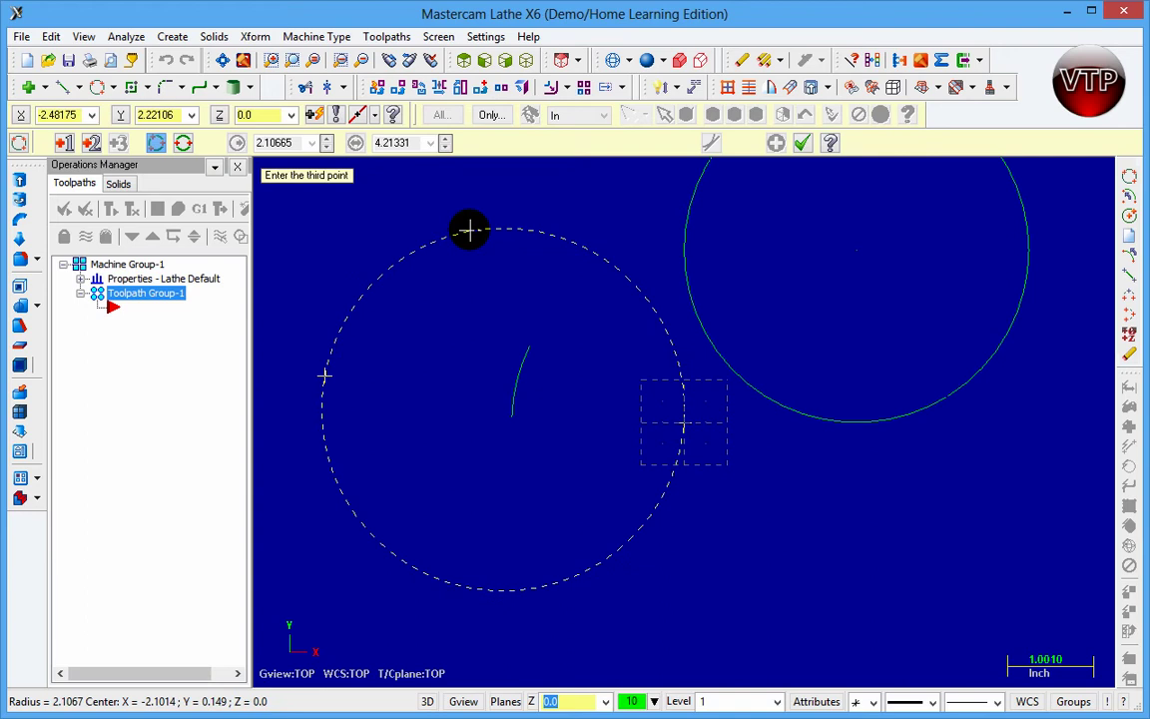
left_click(469, 225)
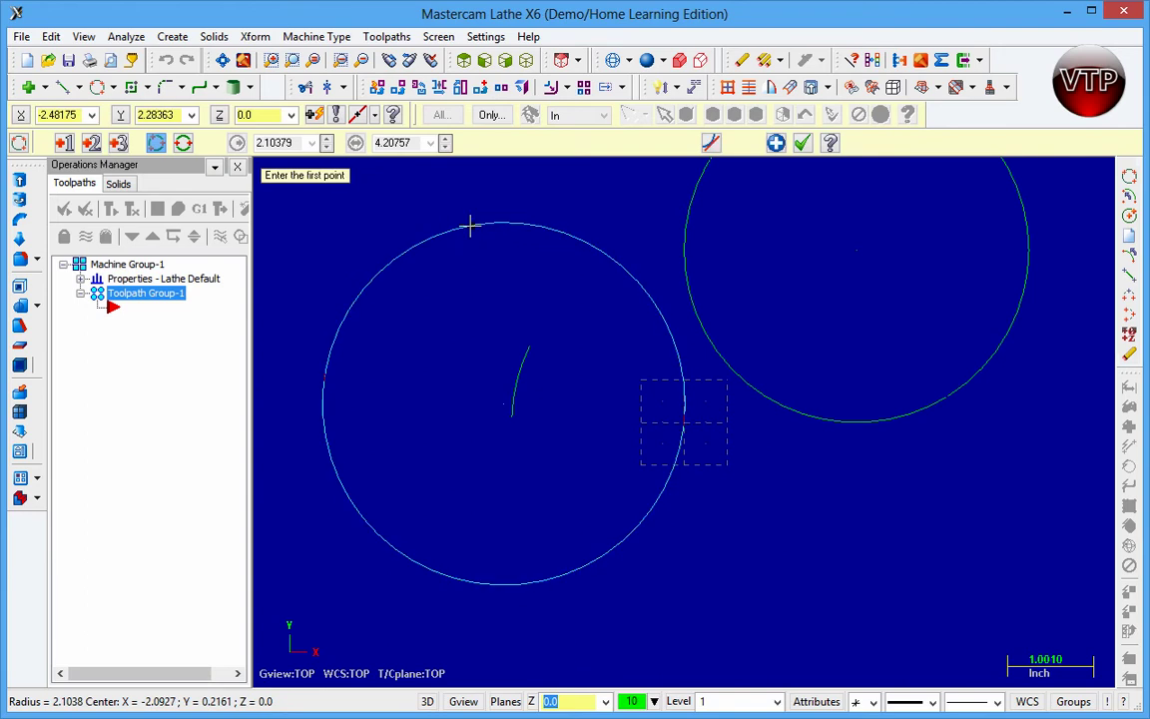
left_click(119, 145)
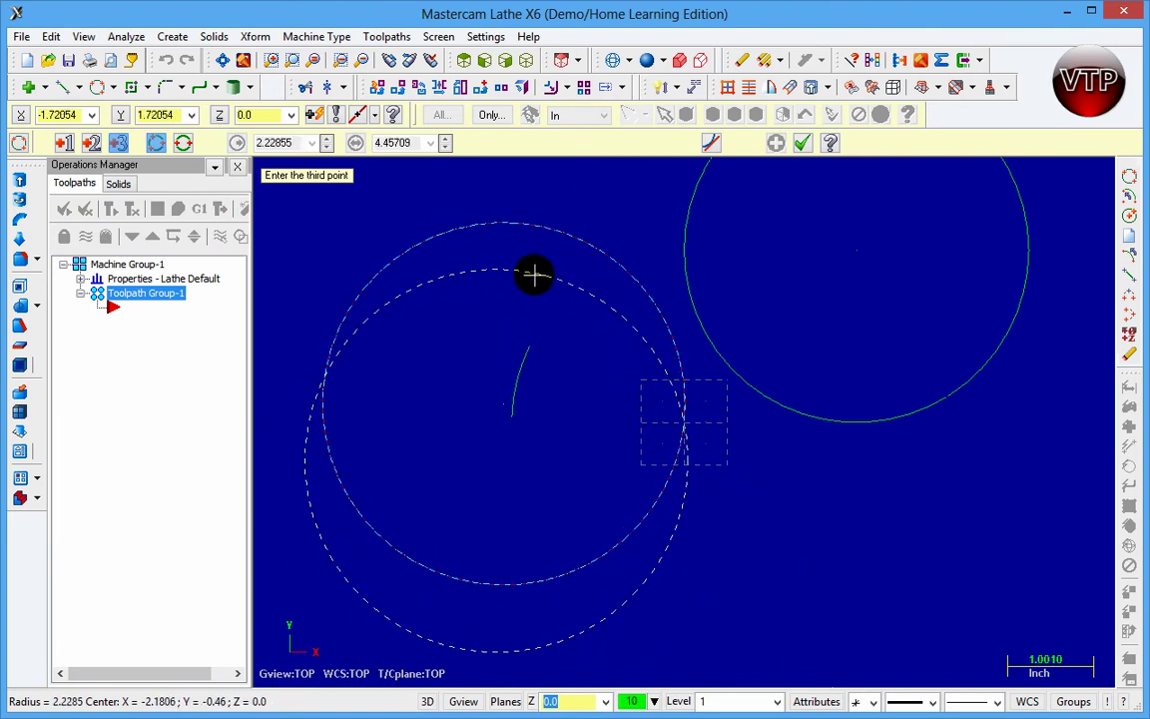
left_click(531, 289)
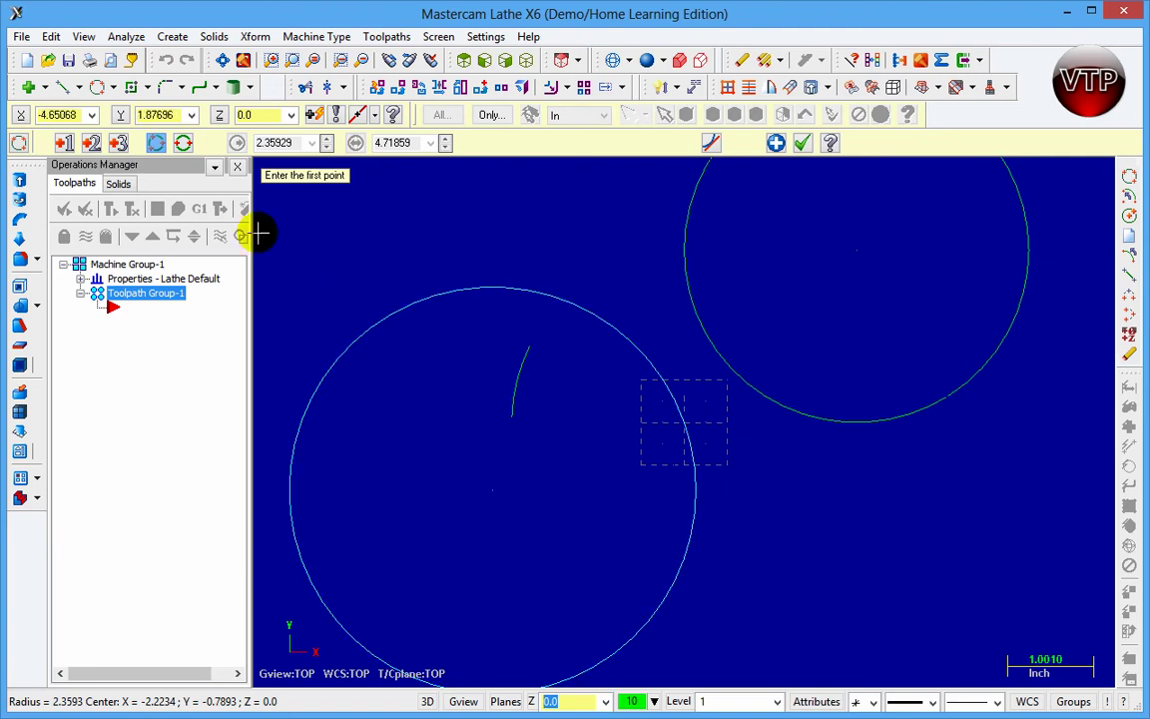
Draw a small two-point circle of radius 0.79513 in the lower right
left_click(182, 142)
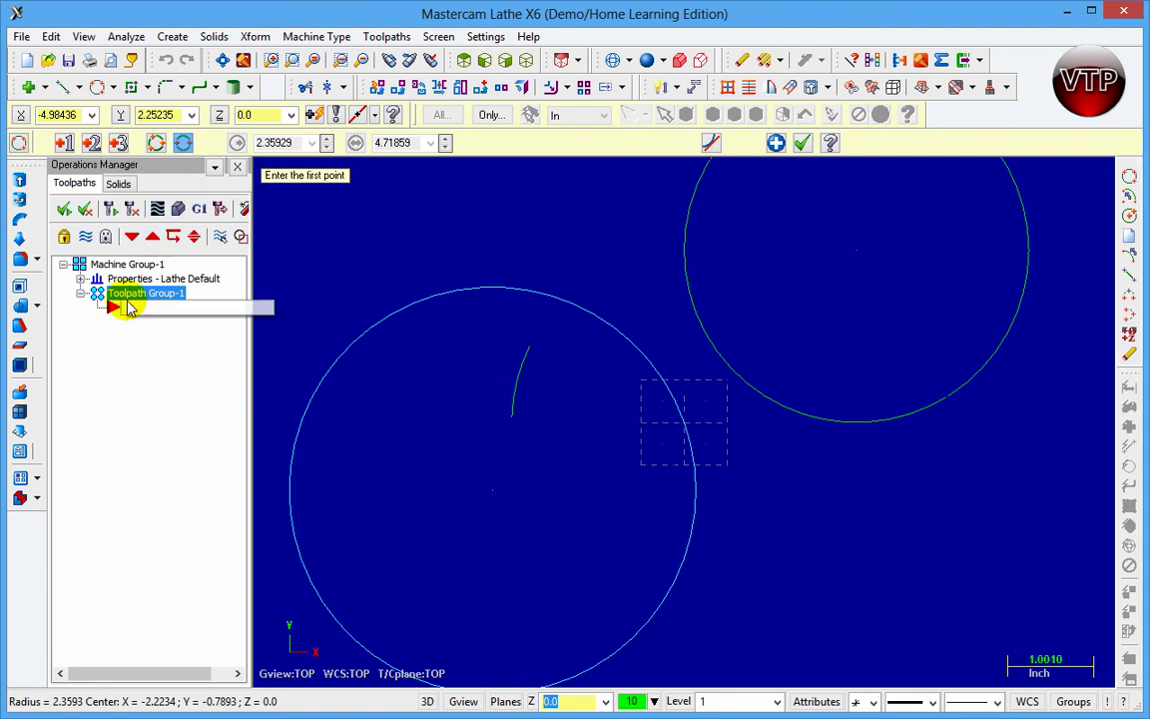
left_click(781, 520)
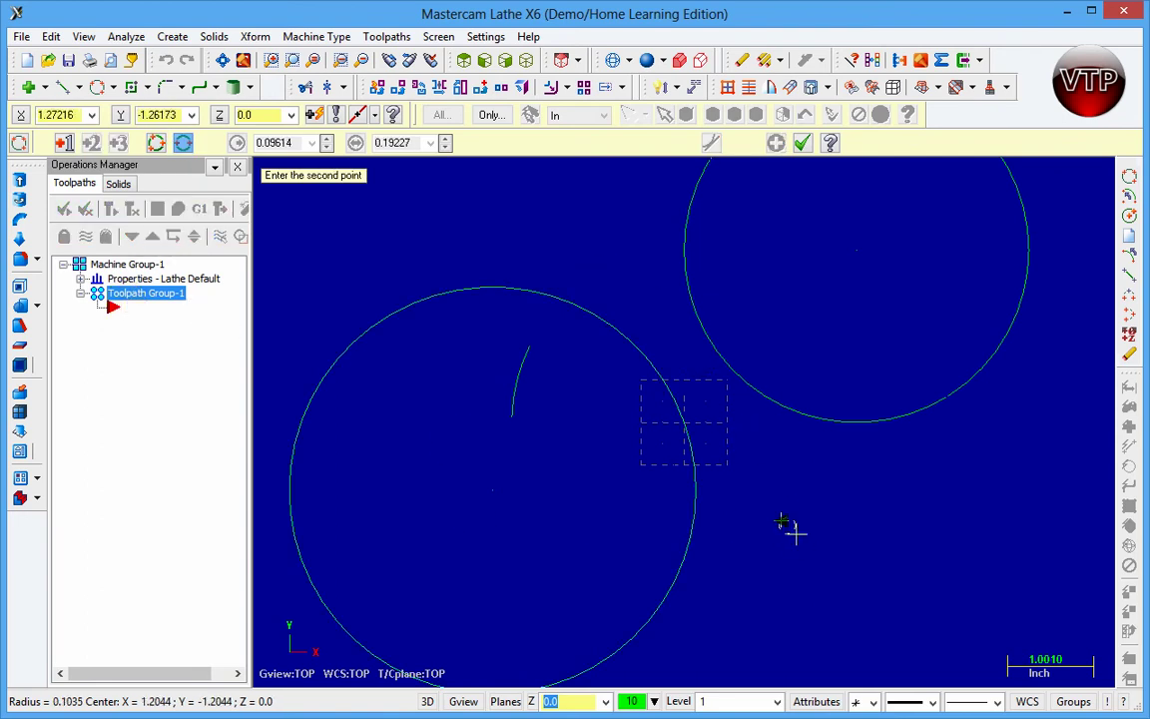
left_click(908, 567)
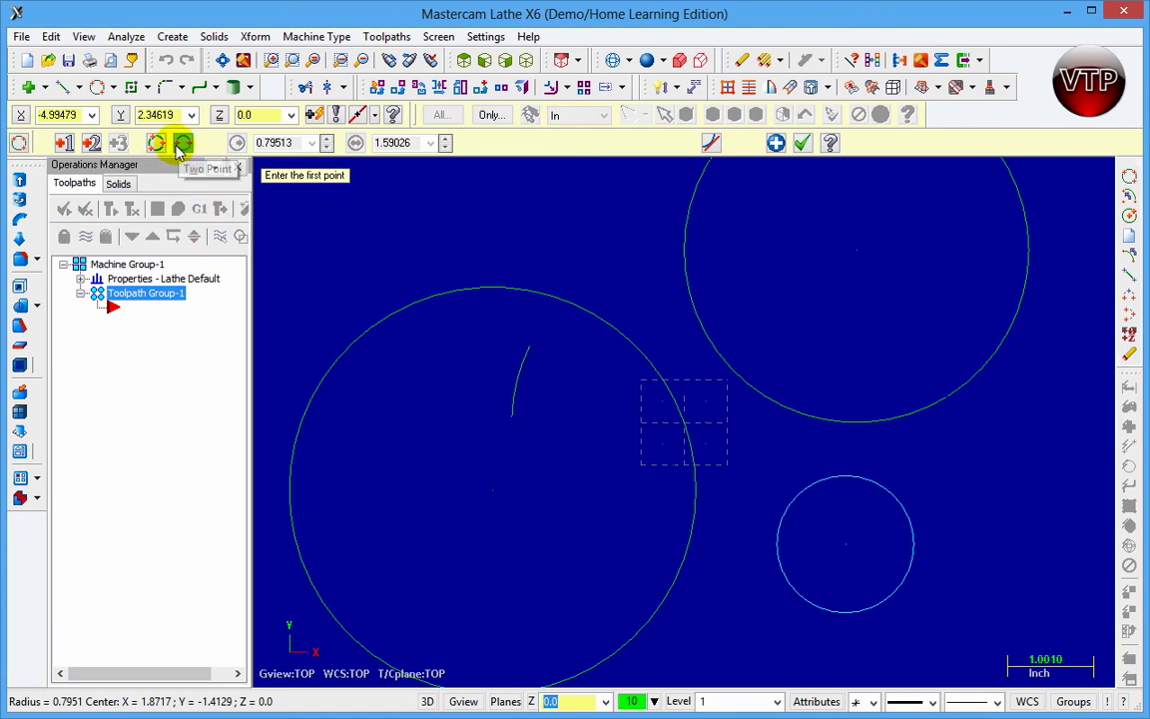
left_click(113, 86)
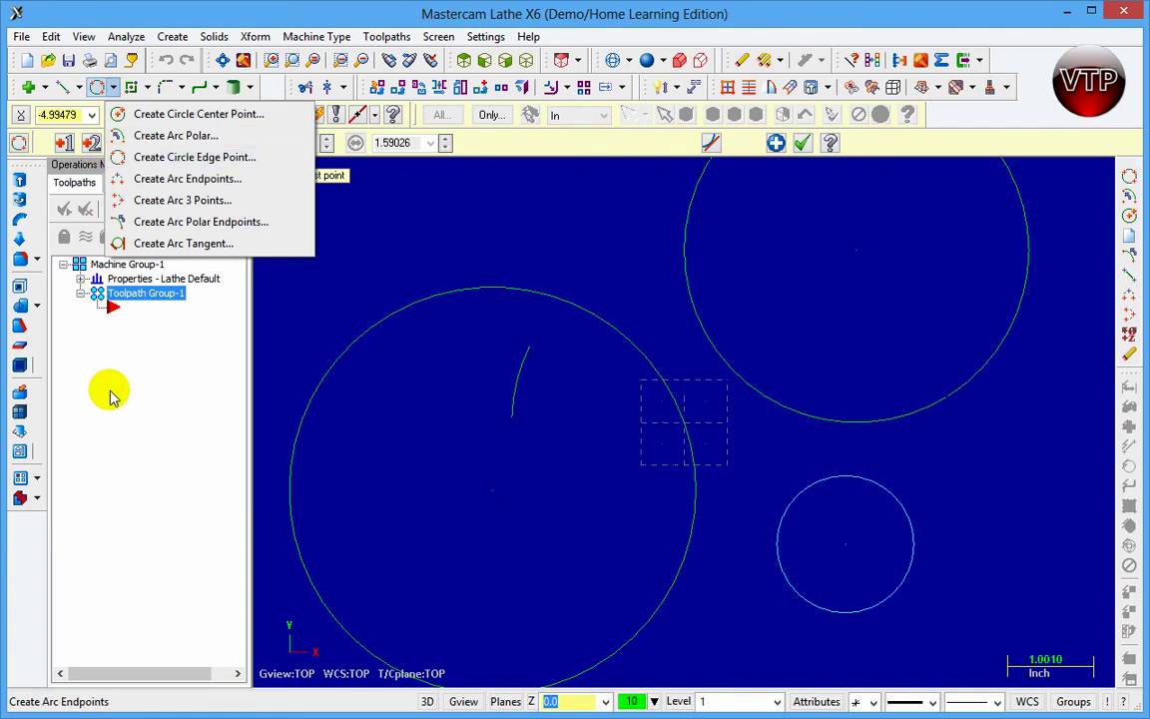
Draw a horizontal line inside the large lower-left circle
left_click(157, 186)
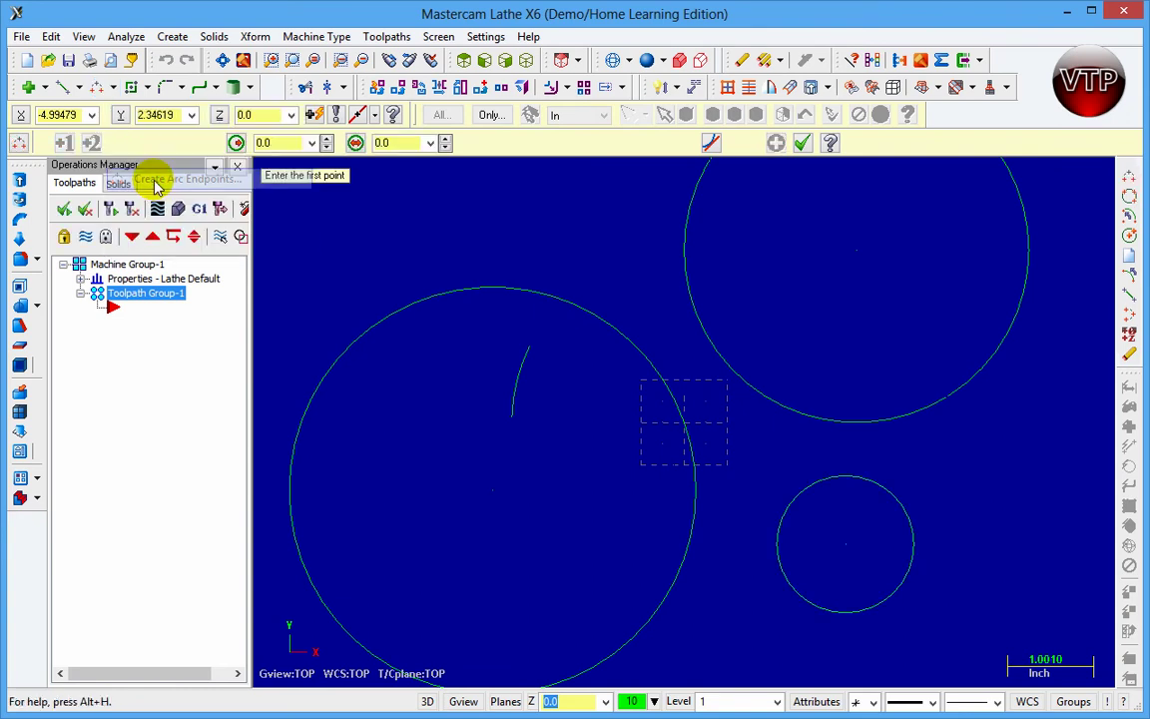
left_click(415, 252)
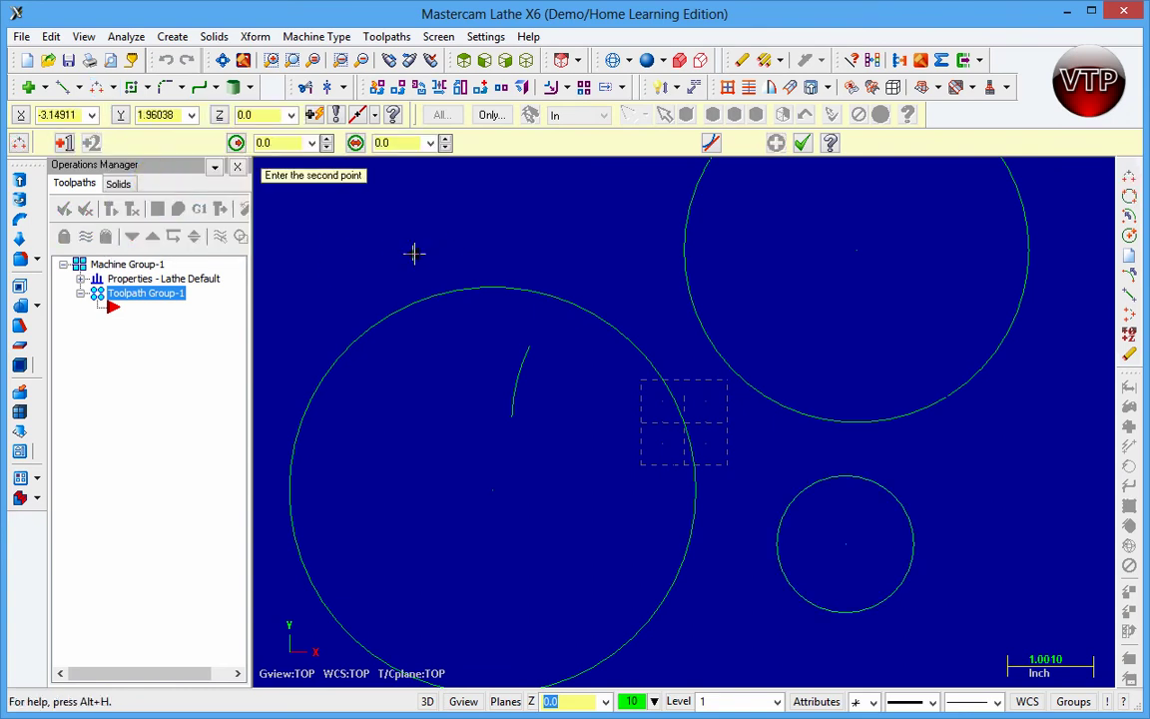
left_click(639, 254)
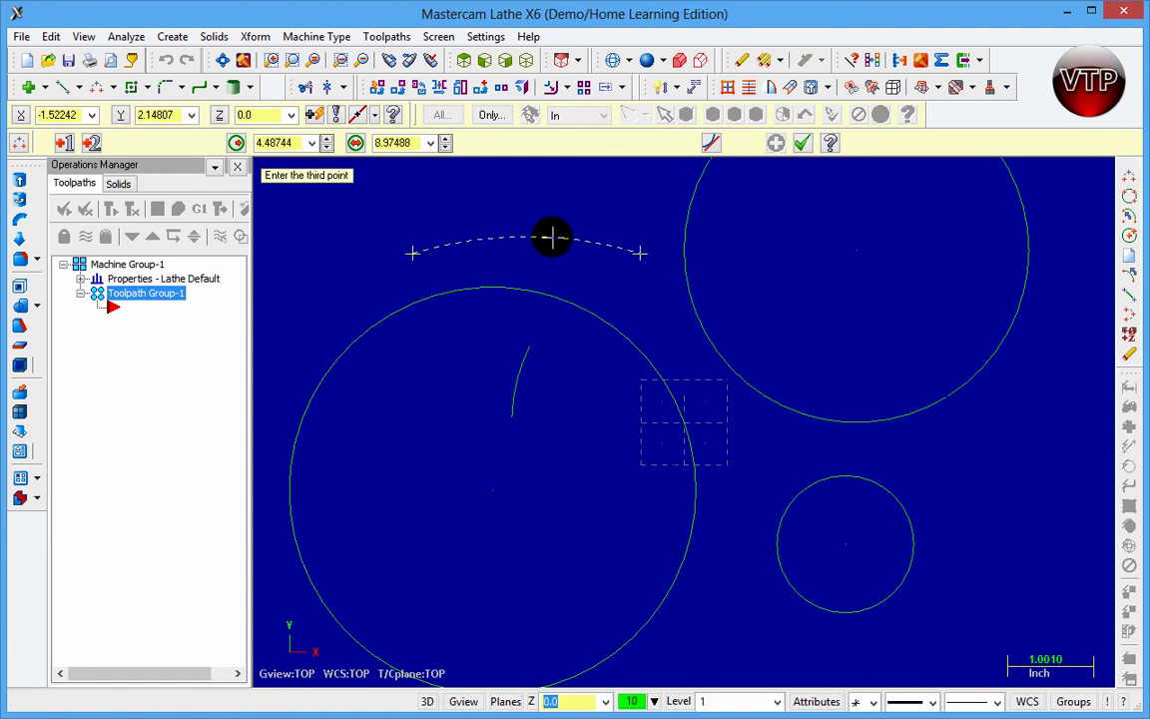
key("Escape")
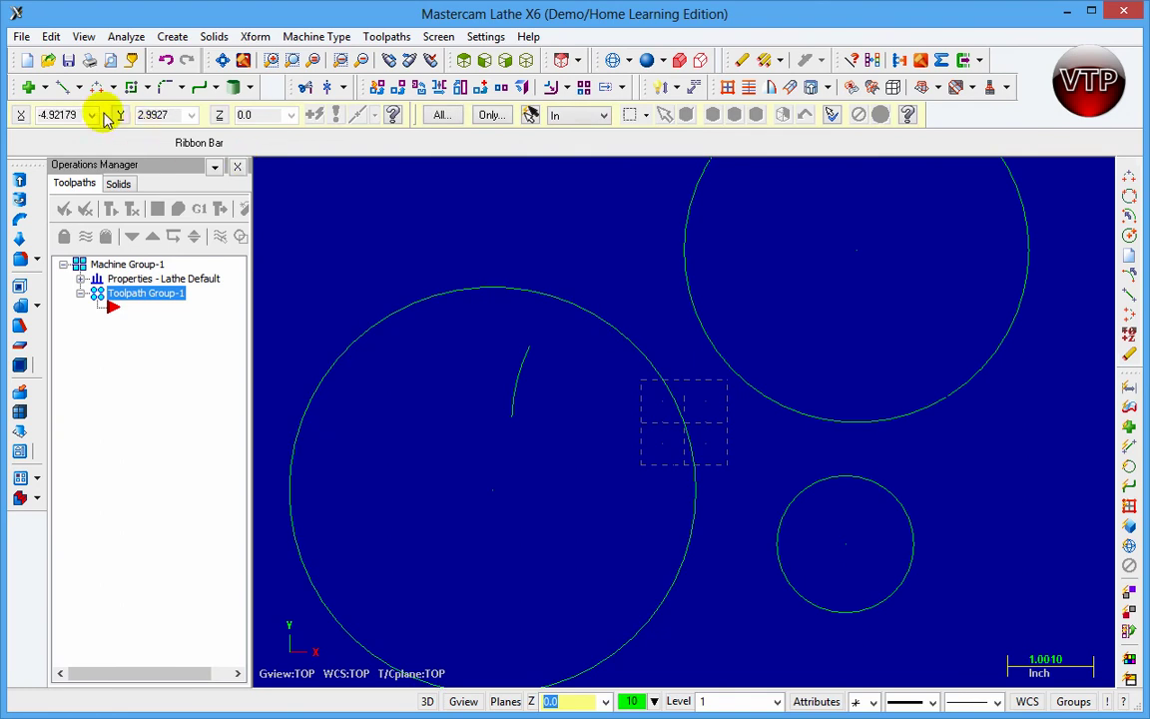
left_click(62, 86)
left_click(445, 539)
left_click(584, 545)
key("Escape")
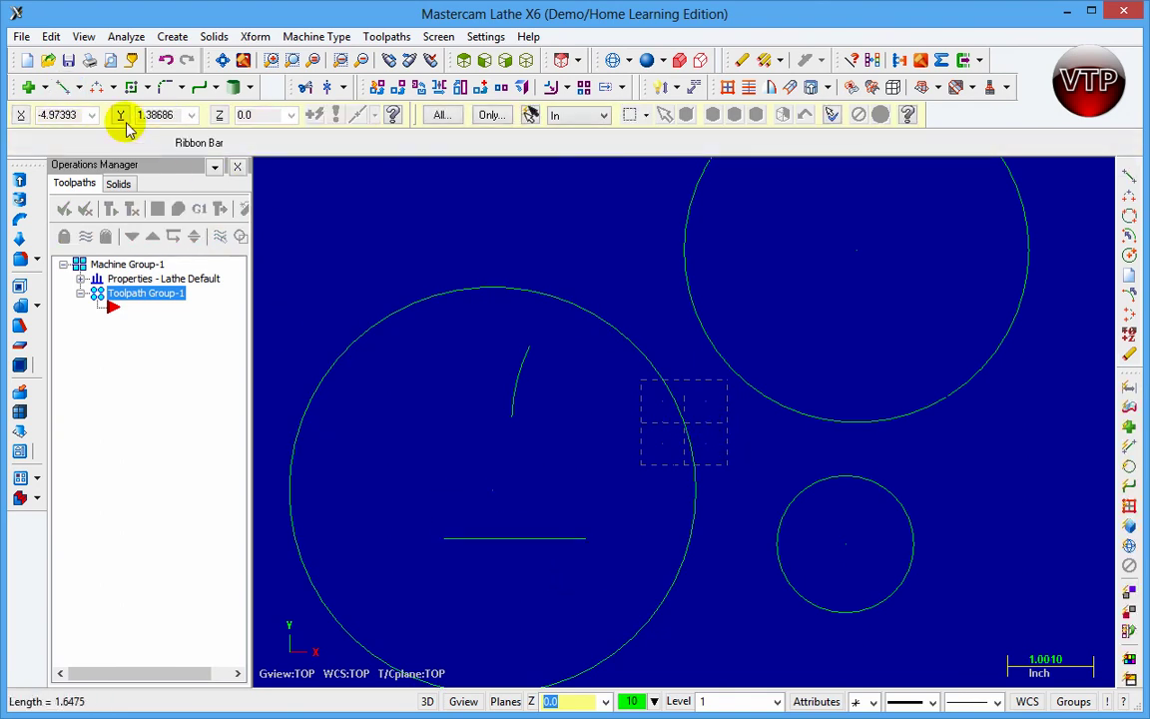
Cap the line with an endpoint arc of radius 1.5 bulging above it
left_click(111, 88)
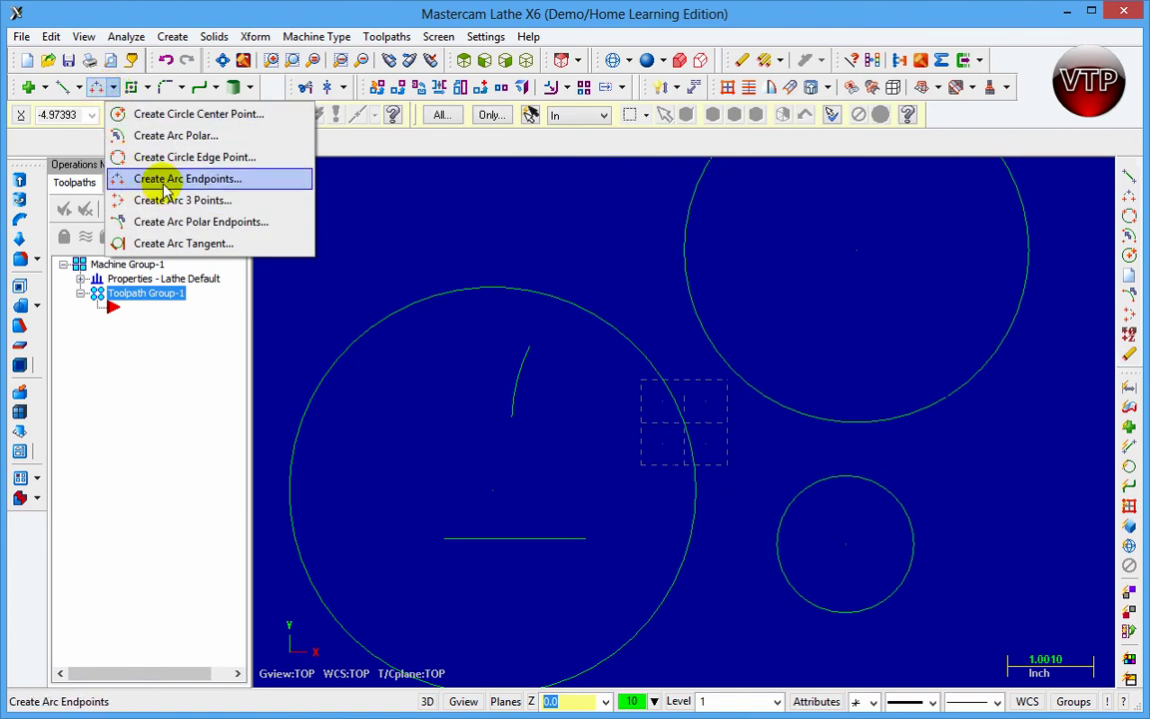
left_click(152, 179)
left_click(443, 539)
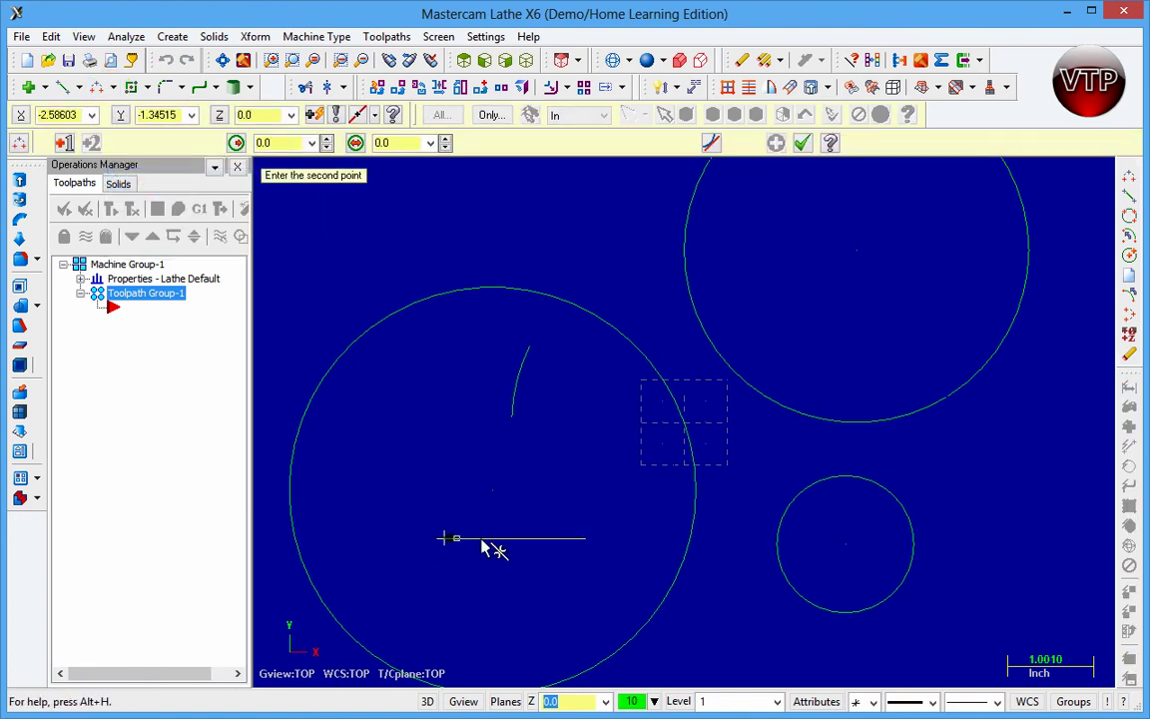
left_click(586, 539)
left_click(521, 514)
left_click(275, 142)
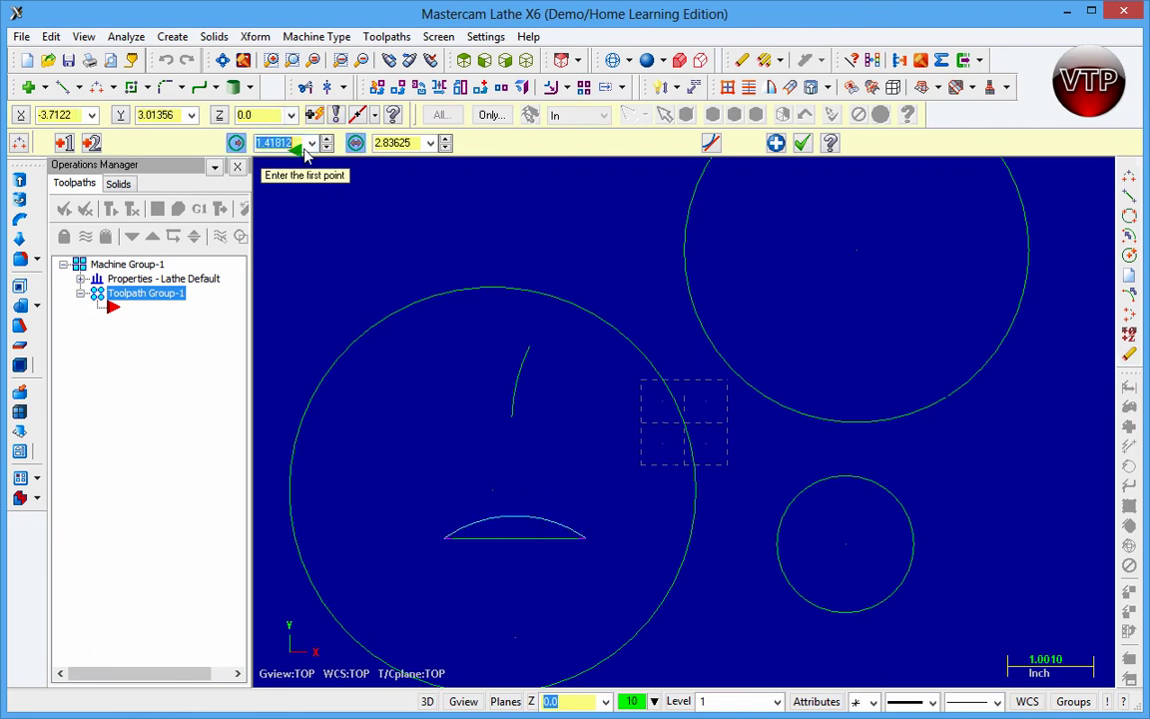
type("1.5")
key("Return")
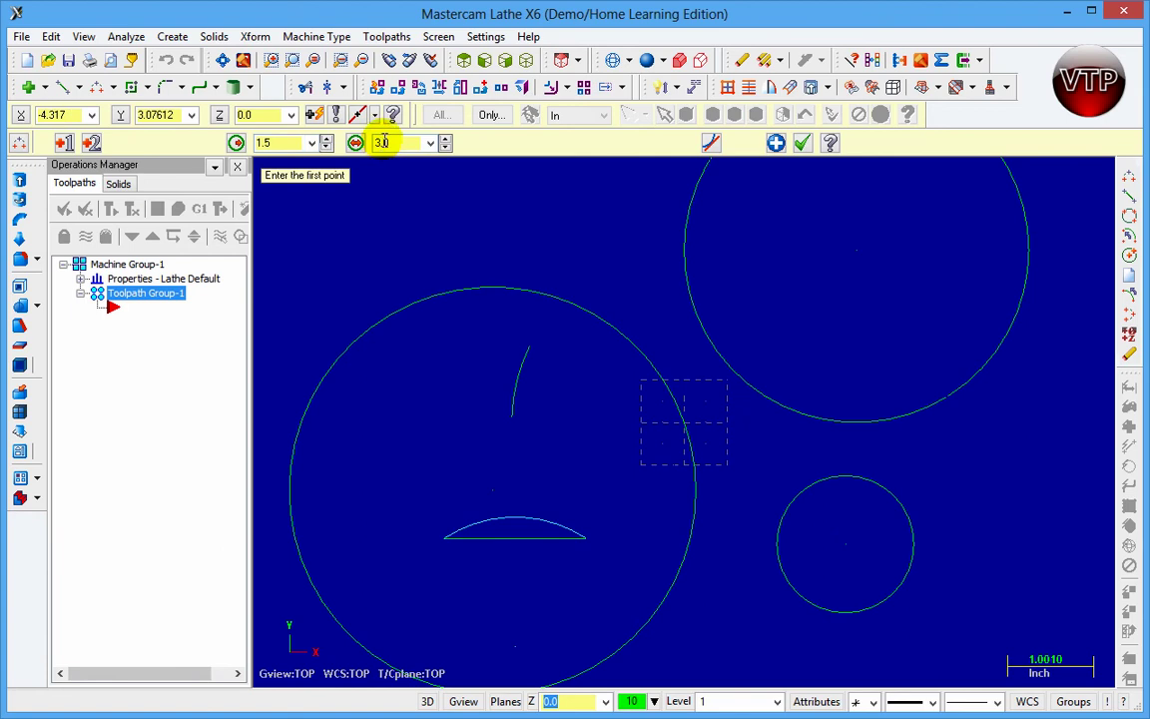
left_click(113, 87)
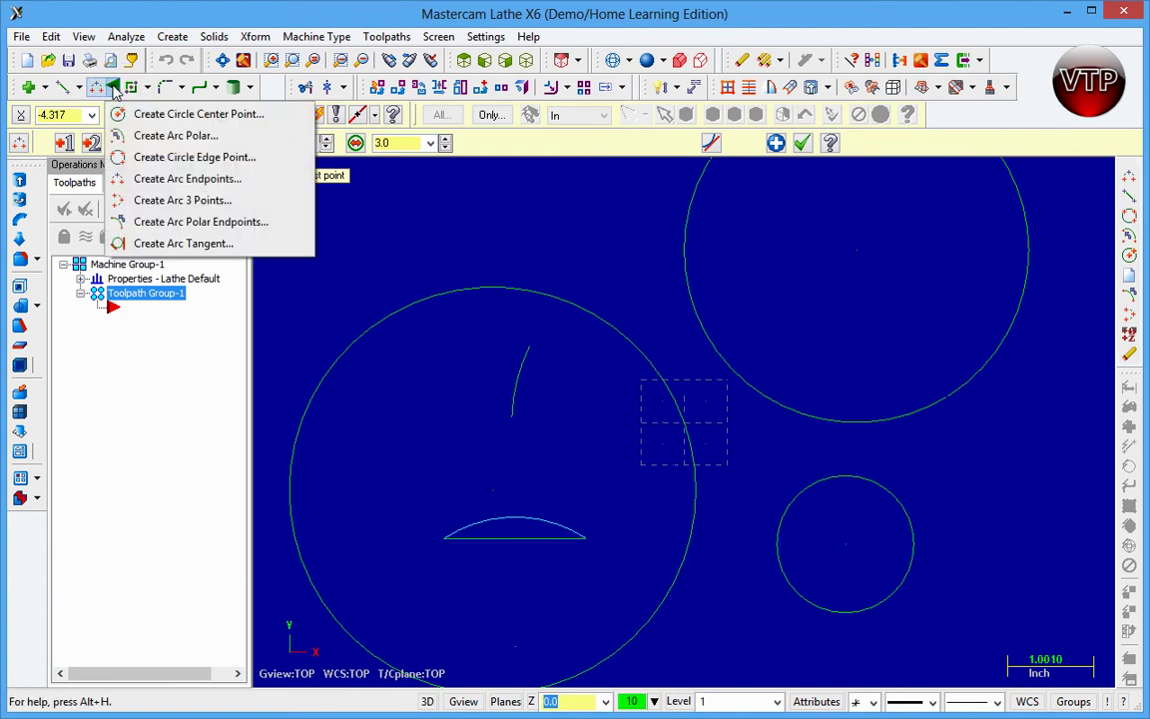
Draw a 3-point arc of radius 0.8339 through the line's ends, looping below it
left_click(208, 204)
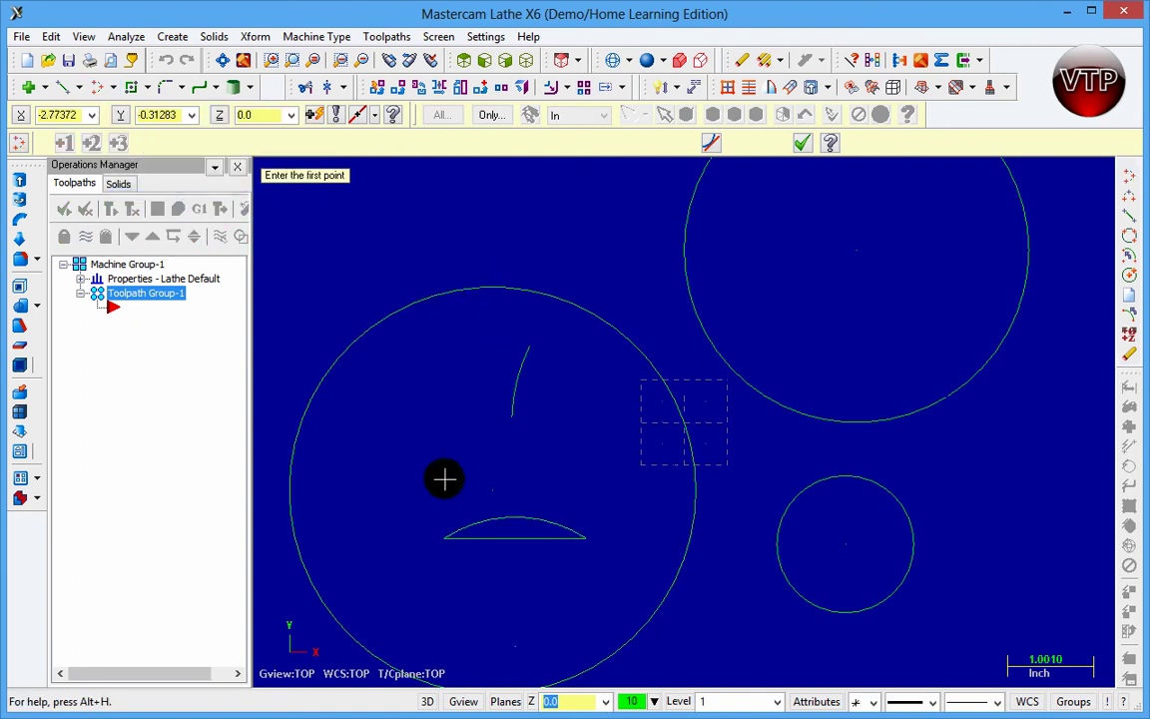
left_click(451, 538)
left_click(587, 538)
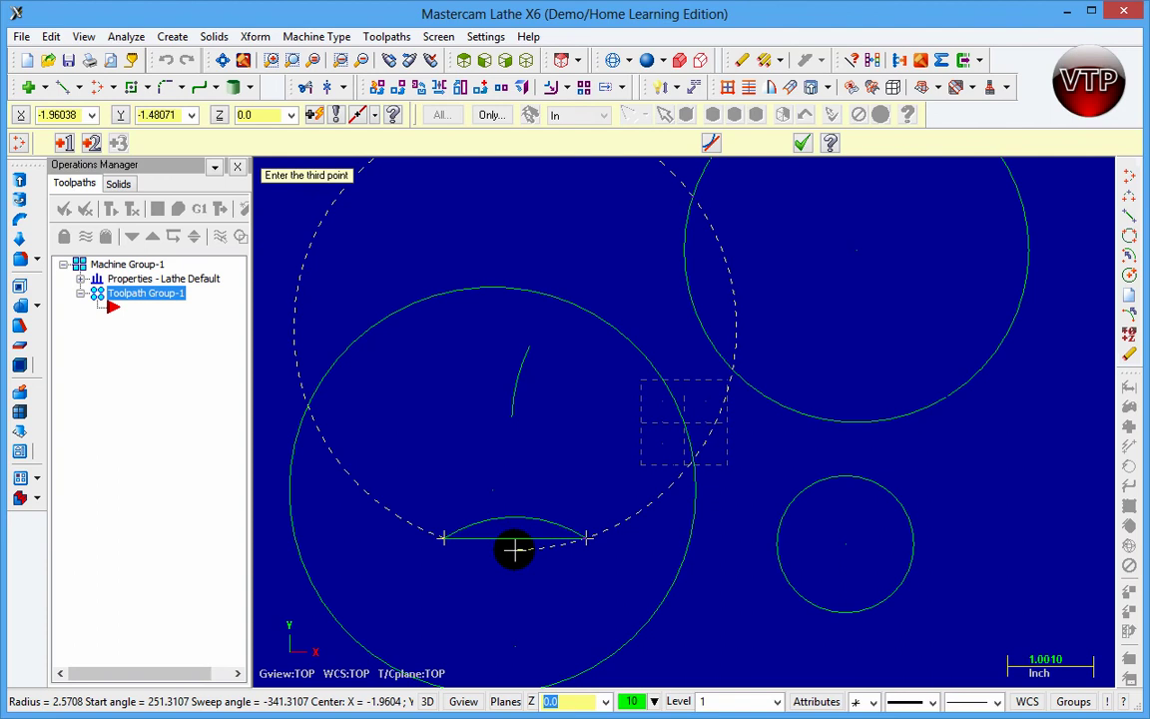
left_click(506, 620)
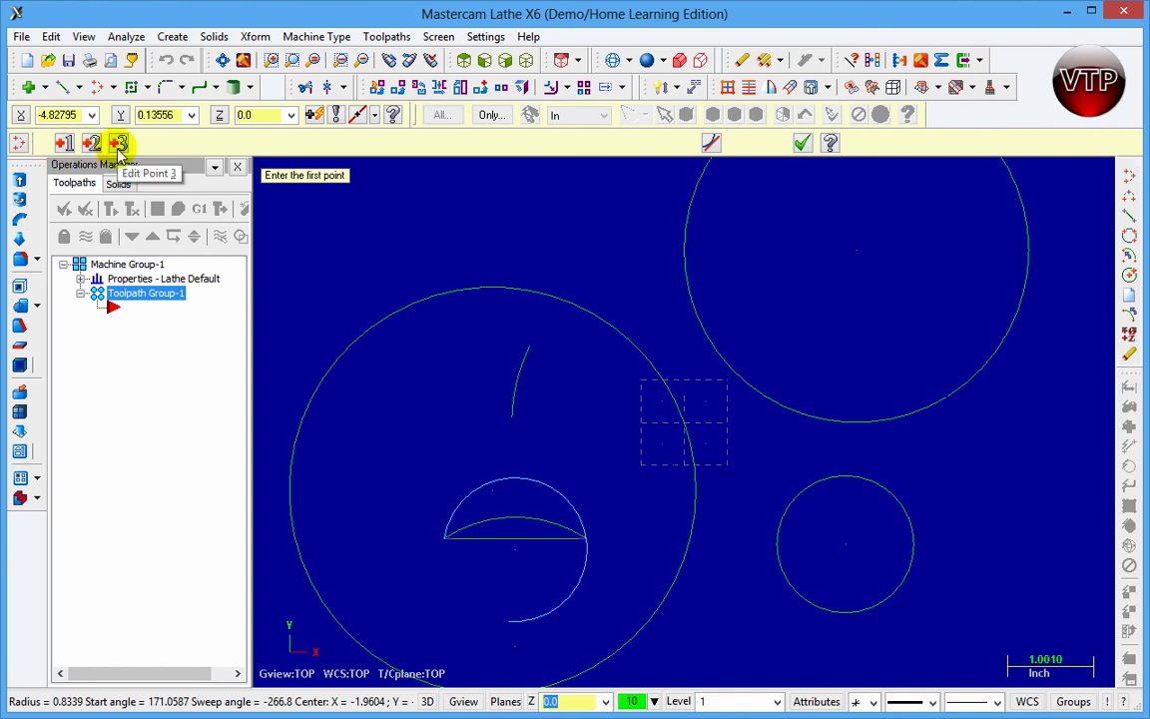
left_click(114, 88)
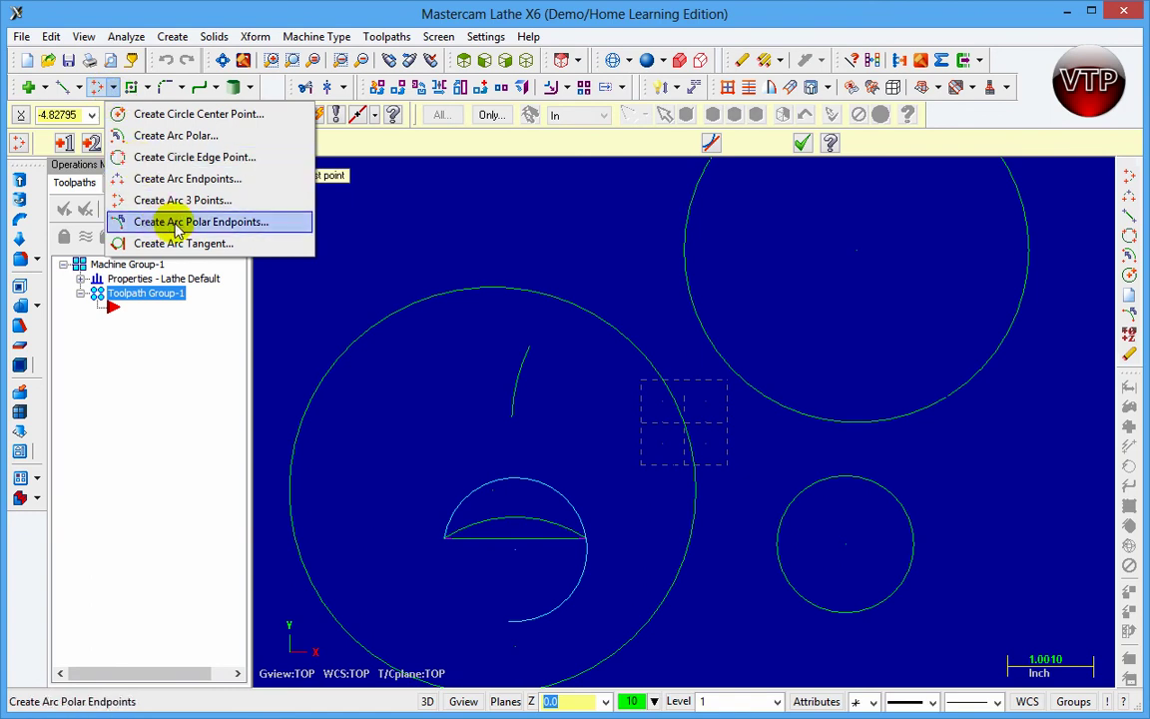
Zoom out and draw a new horizontal line in the upper left
left_click(62, 88)
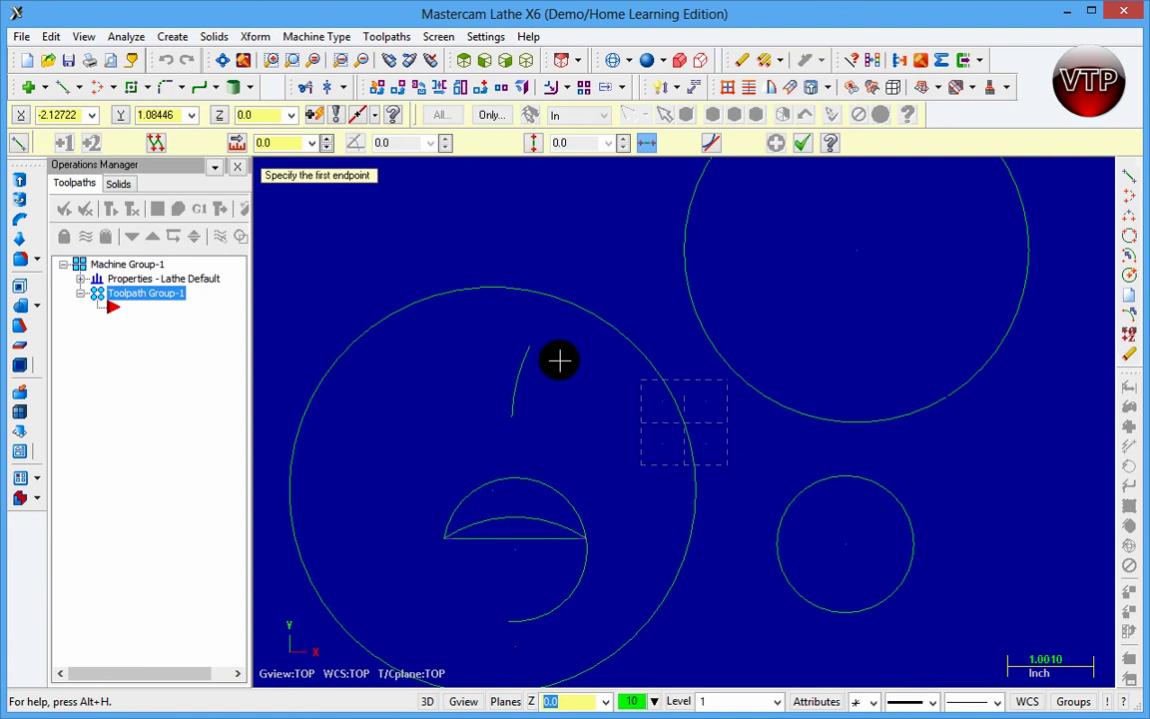
scroll(672, 438, "down", 3)
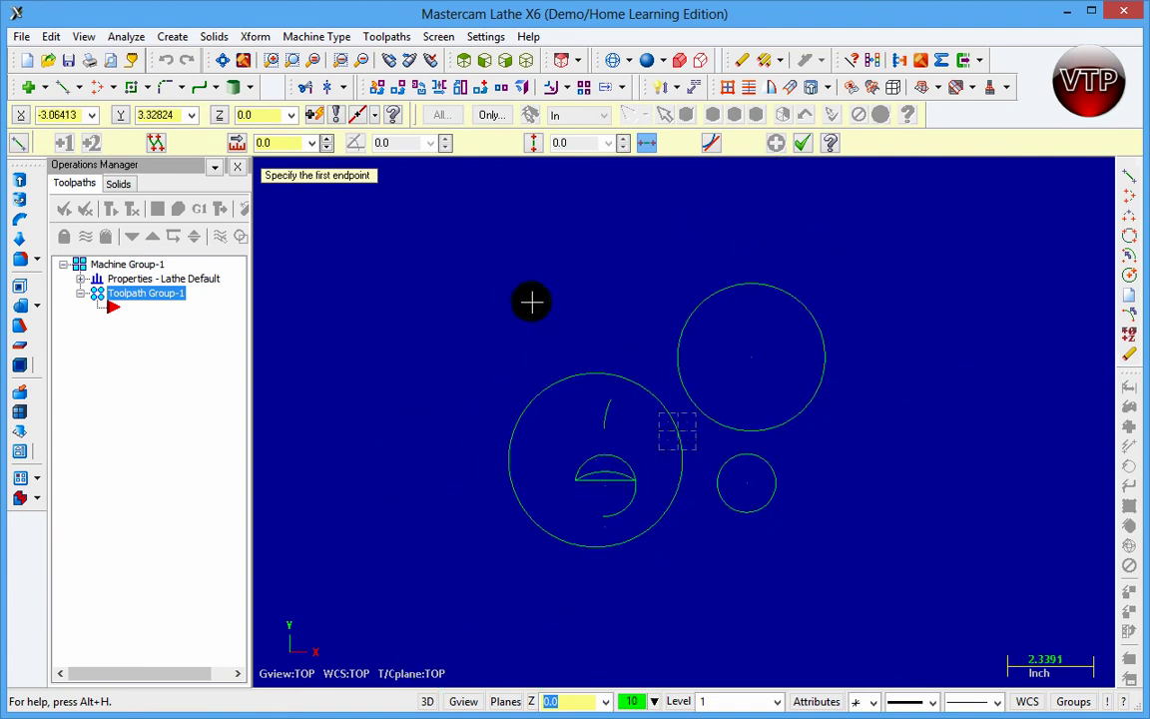
left_click(472, 317)
left_click(611, 318)
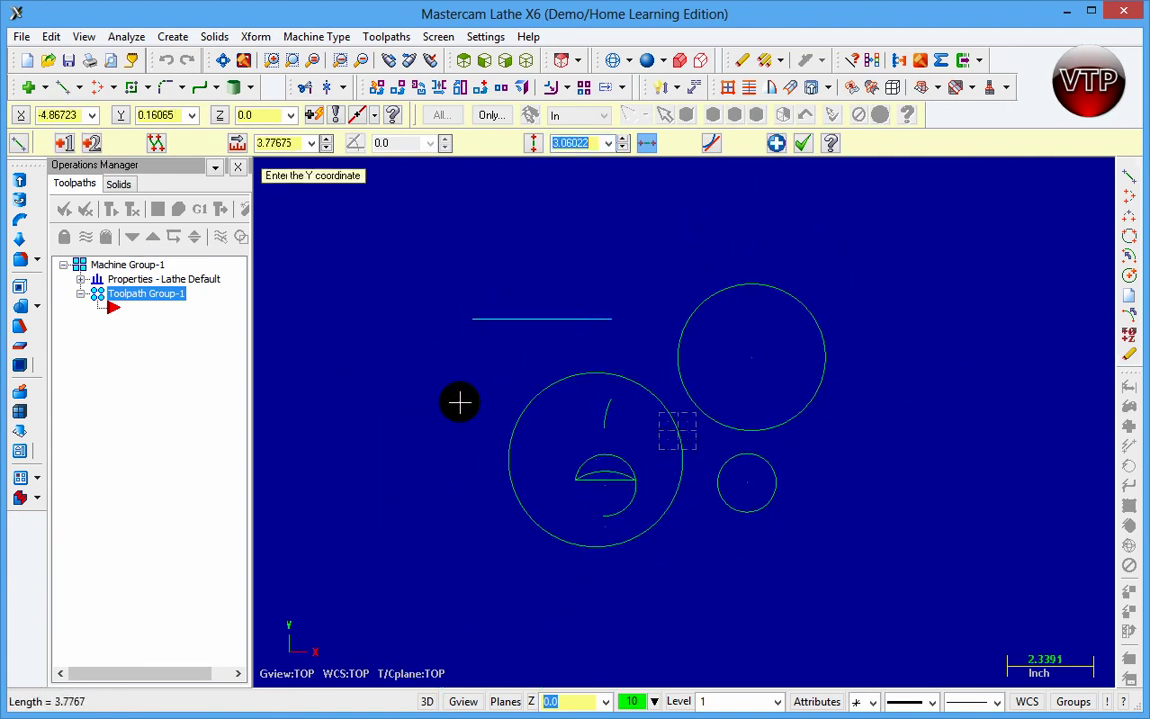
Add radius 2.0 polar-endpoint arcs anchored at the line's left end
left_click(112, 88)
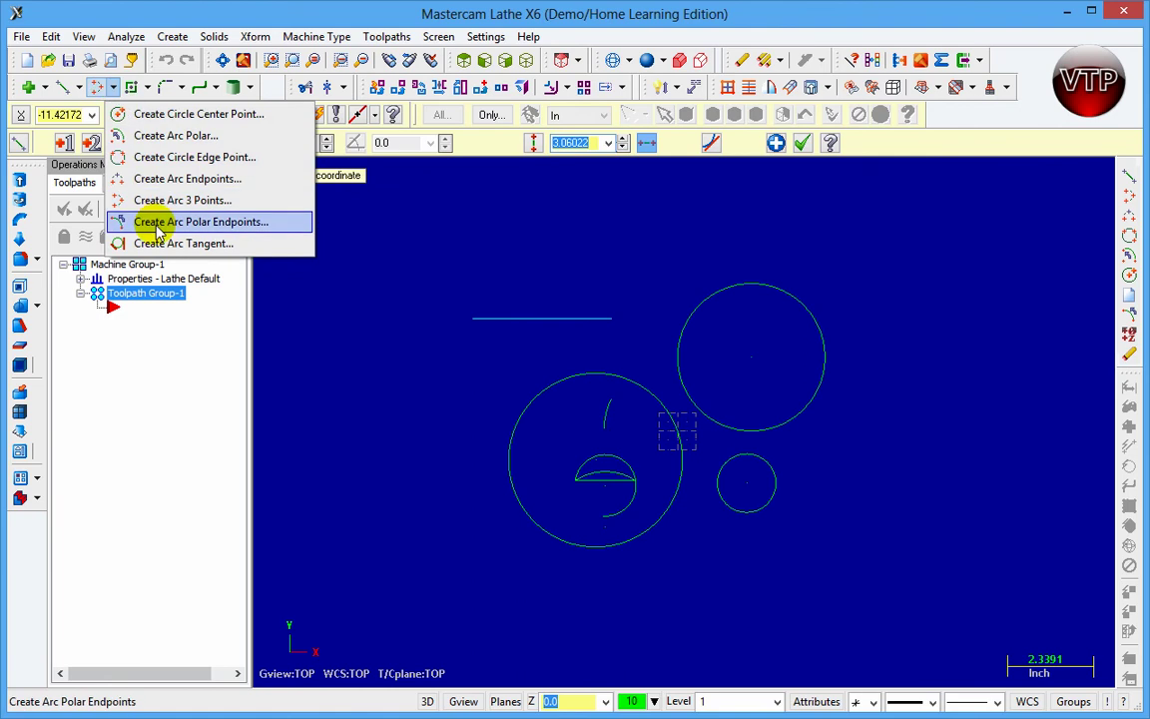
left_click(160, 223)
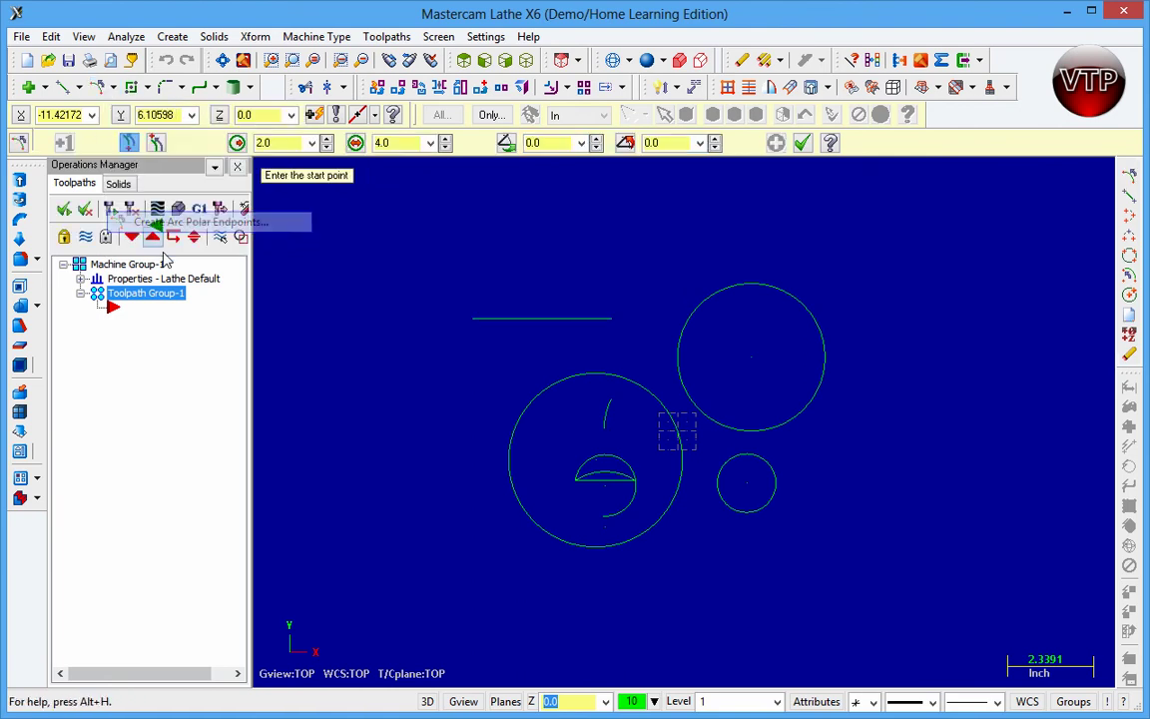
left_click(542, 318)
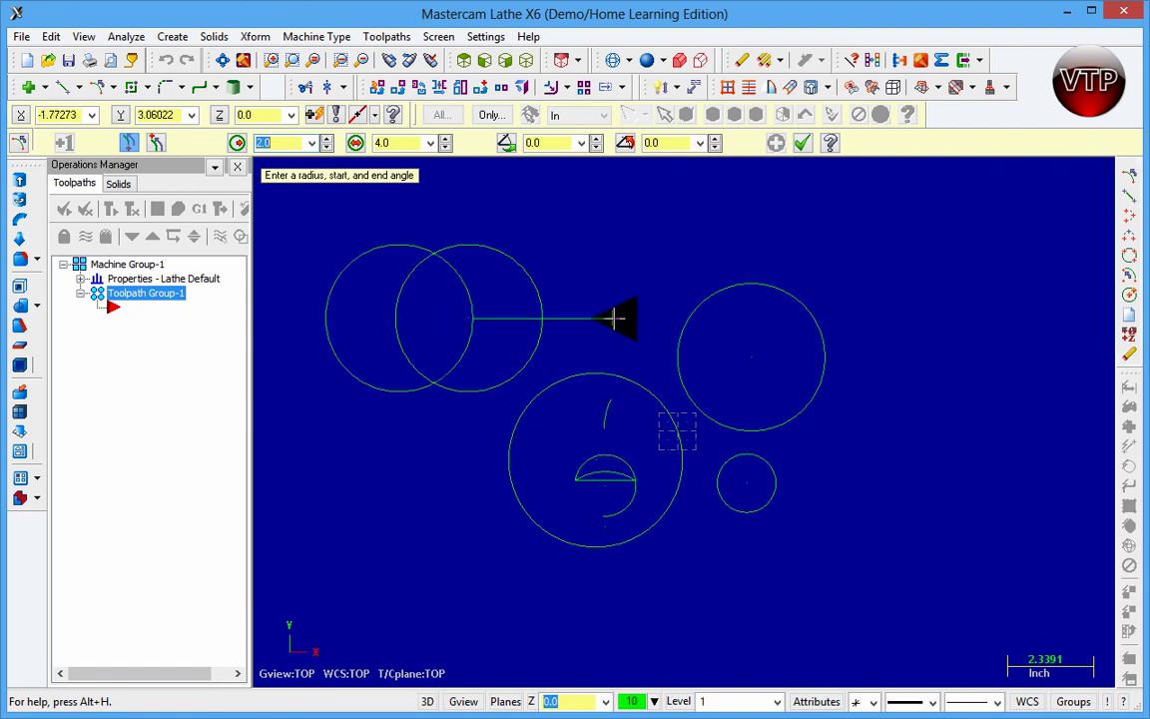
left_click(467, 351)
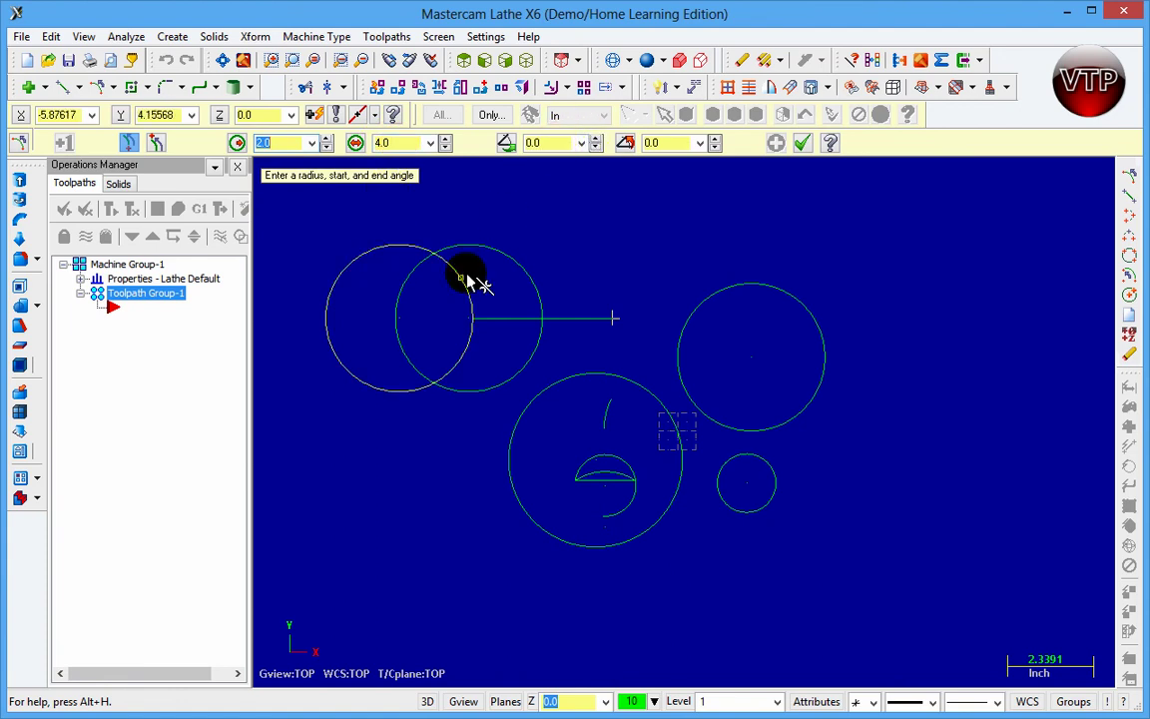
left_click(114, 87)
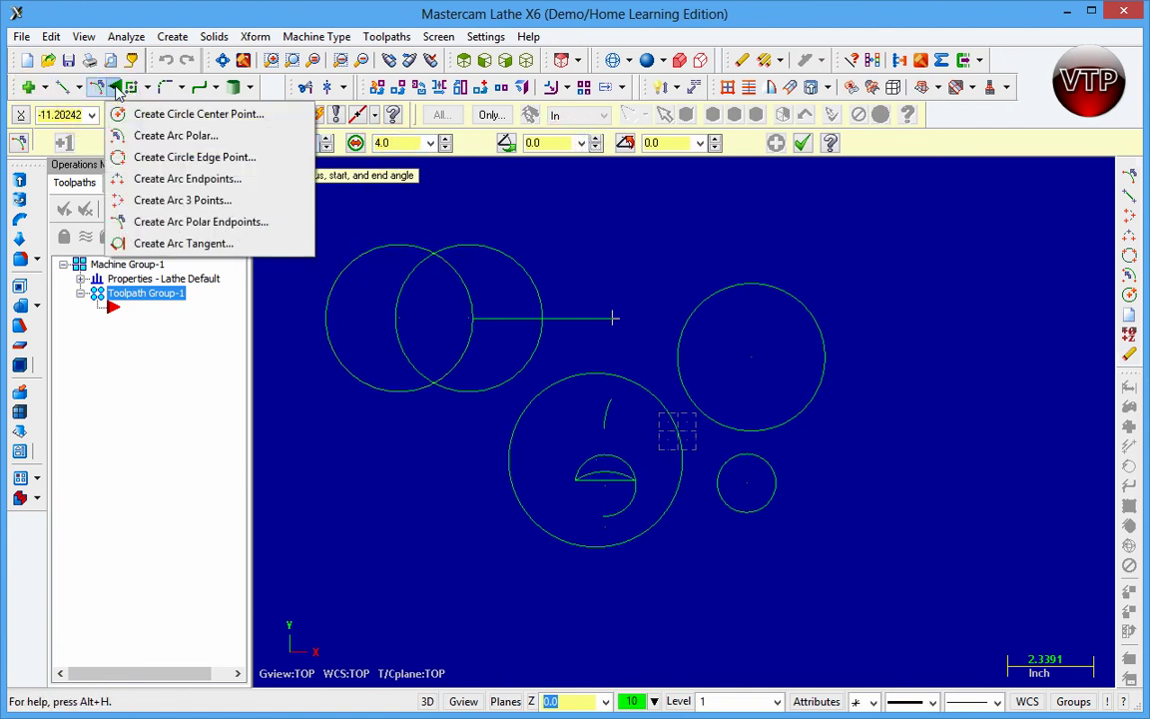
Draw a radius 1.0 tangent arc from the right overlapping circle down toward the large circle
left_click(165, 245)
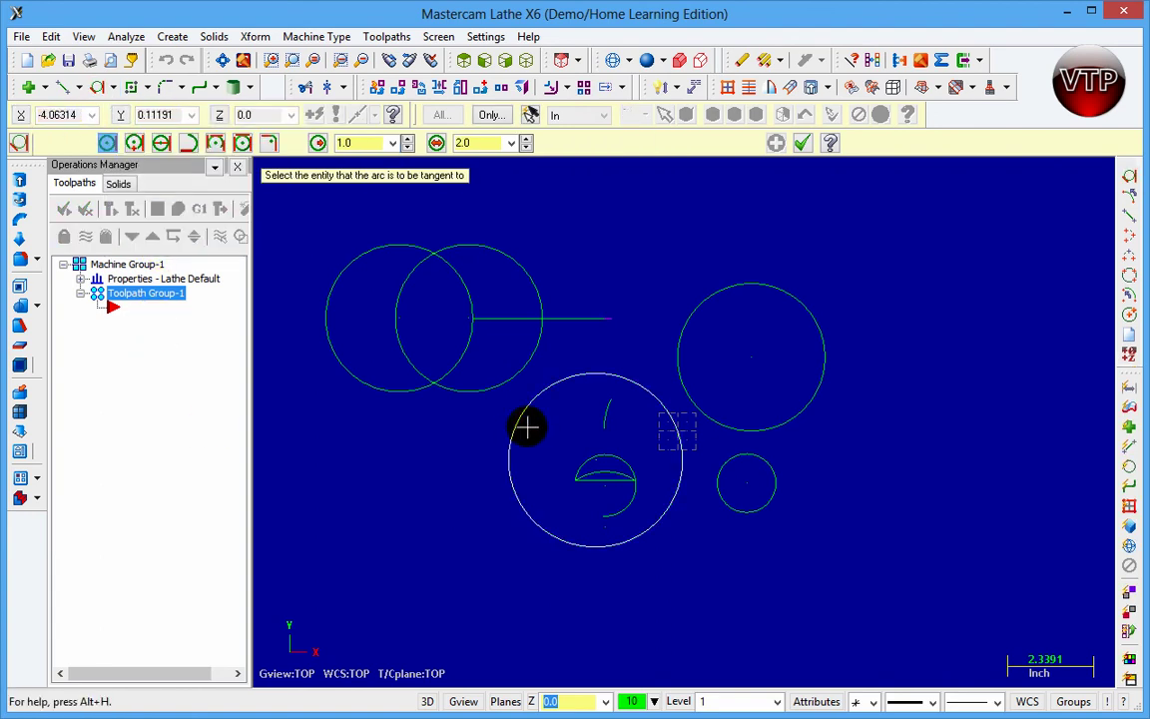
left_click(536, 349)
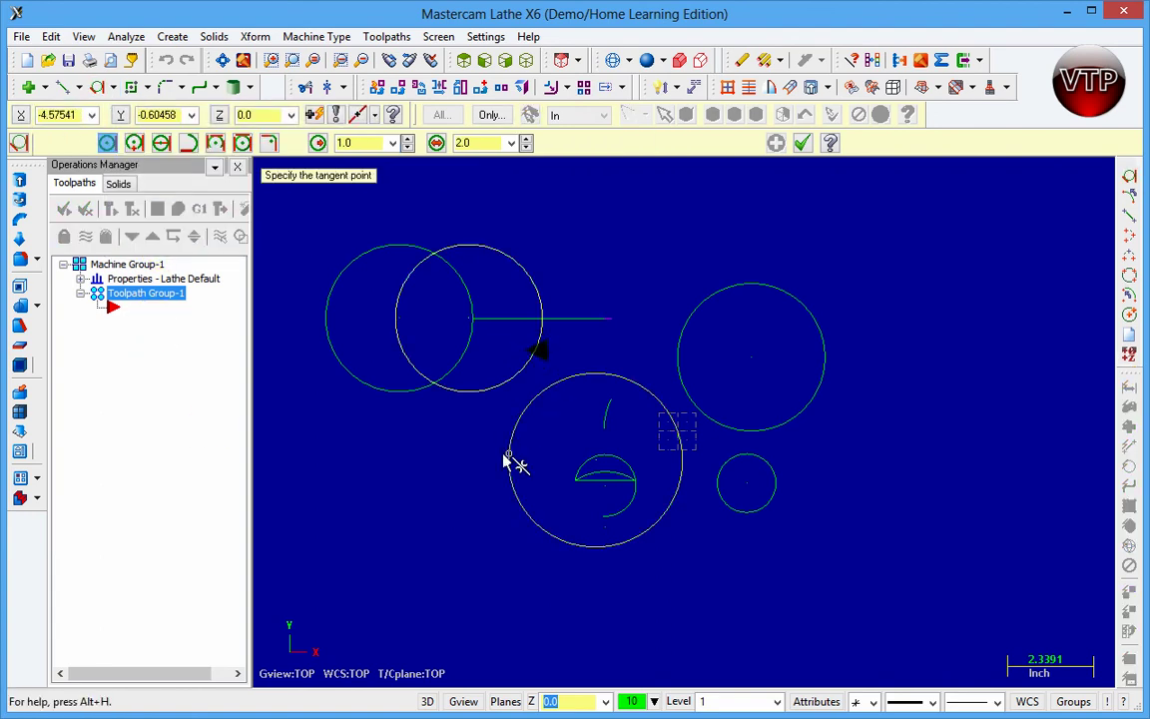
left_click(564, 379)
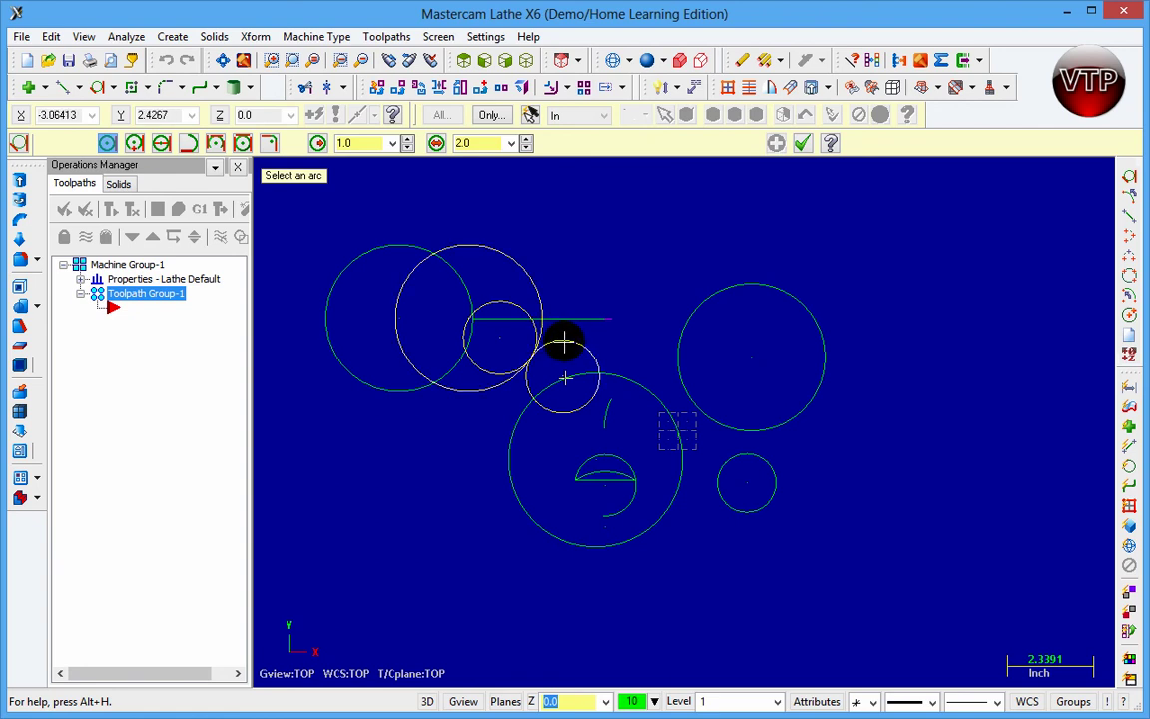
left_click(564, 342)
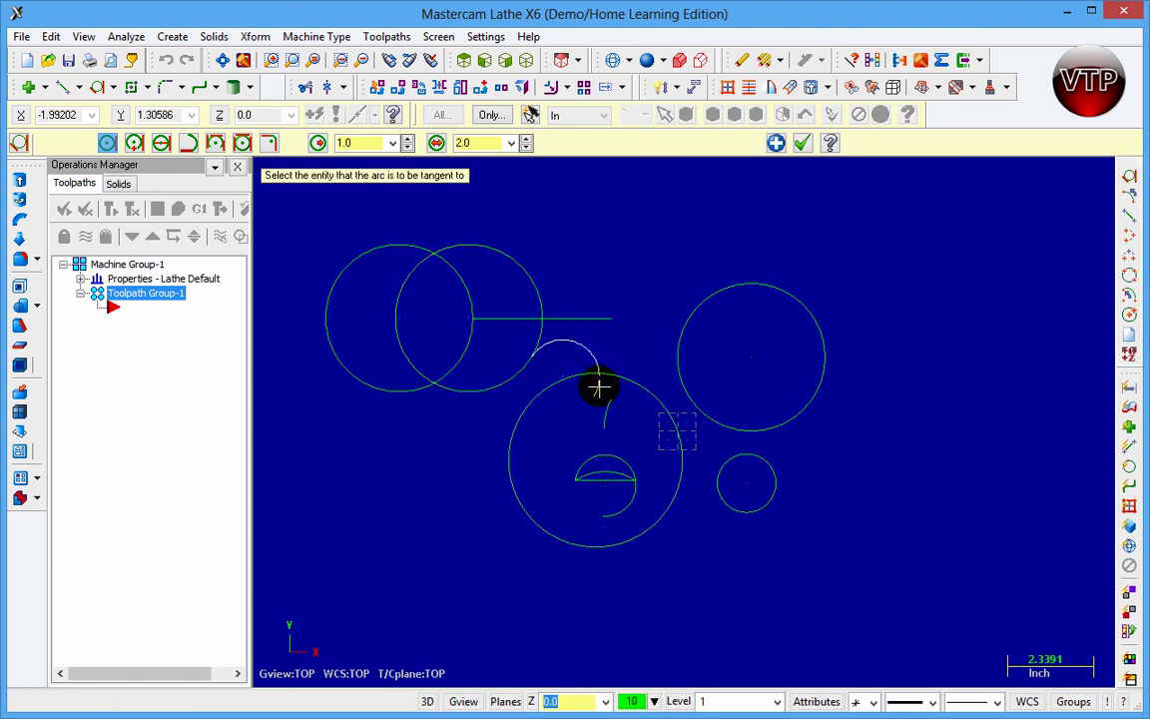
left_click(683, 327)
left_click(113, 87)
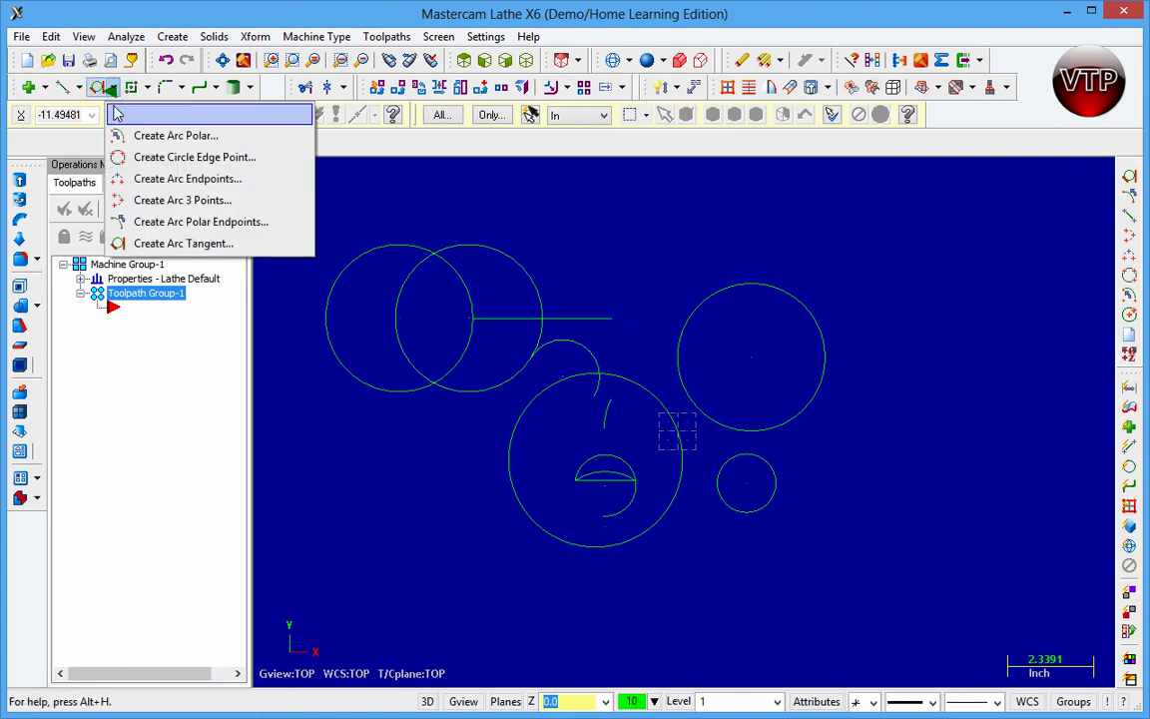
left_click(180, 110)
Place a radius 2.0 centre-point circle at the top centre of the drawing
scroll(798, 490, "up", 2)
scroll(811, 494, "down", 5)
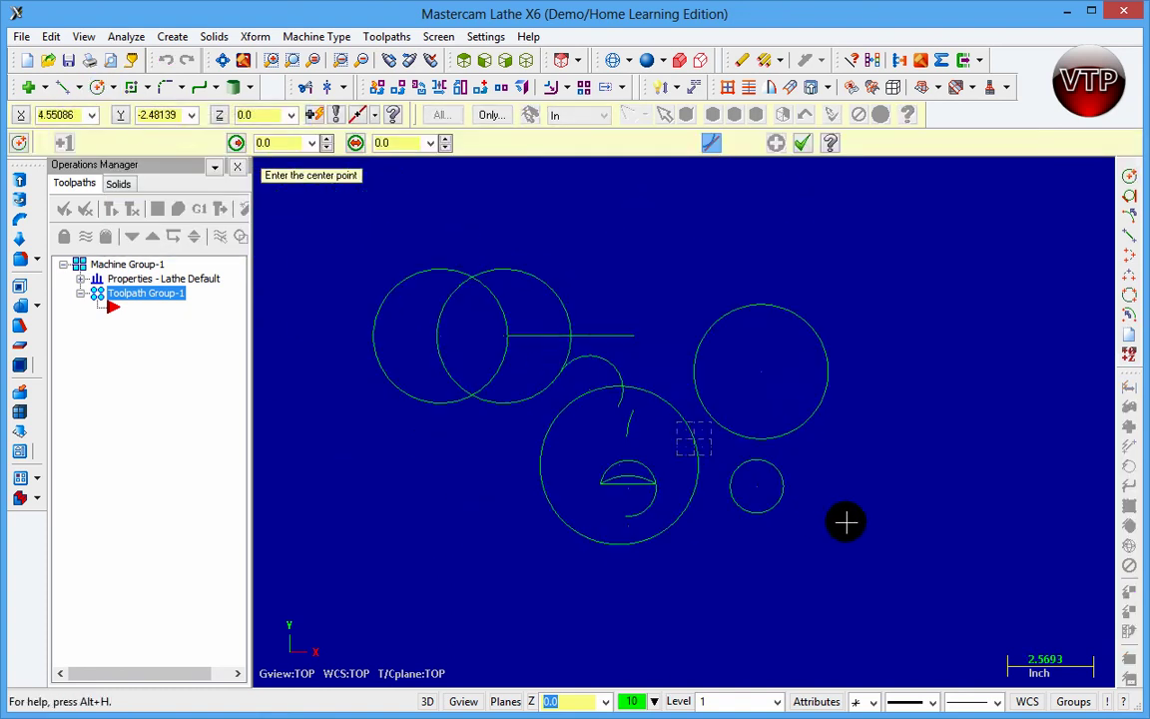
left_click(696, 288)
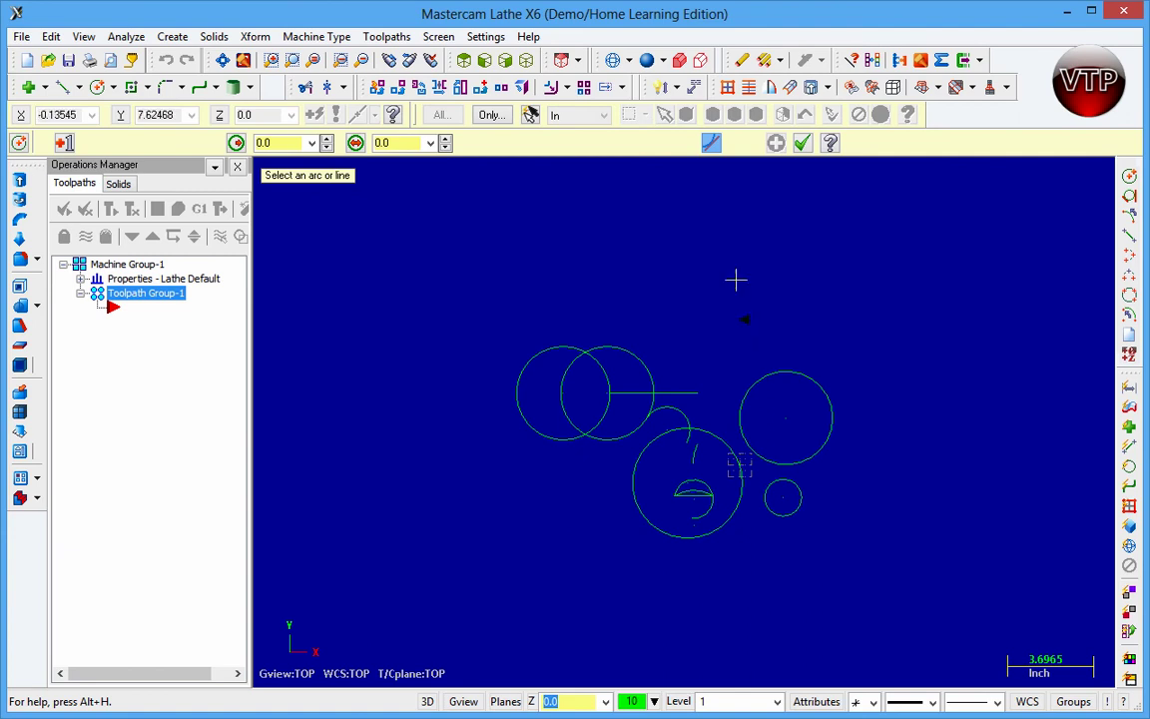
left_click(257, 141)
key("Escape")
left_click(92, 88)
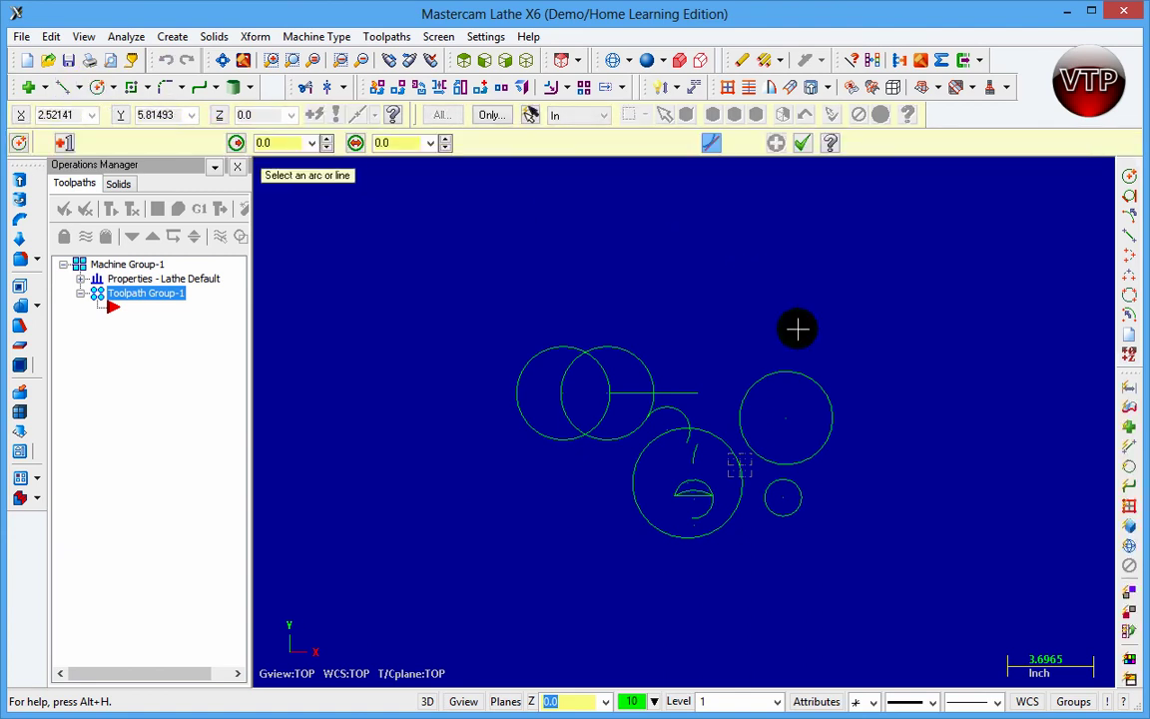
left_click(299, 142)
double_click(284, 142)
type("2.0")
key("Return")
left_click(739, 280)
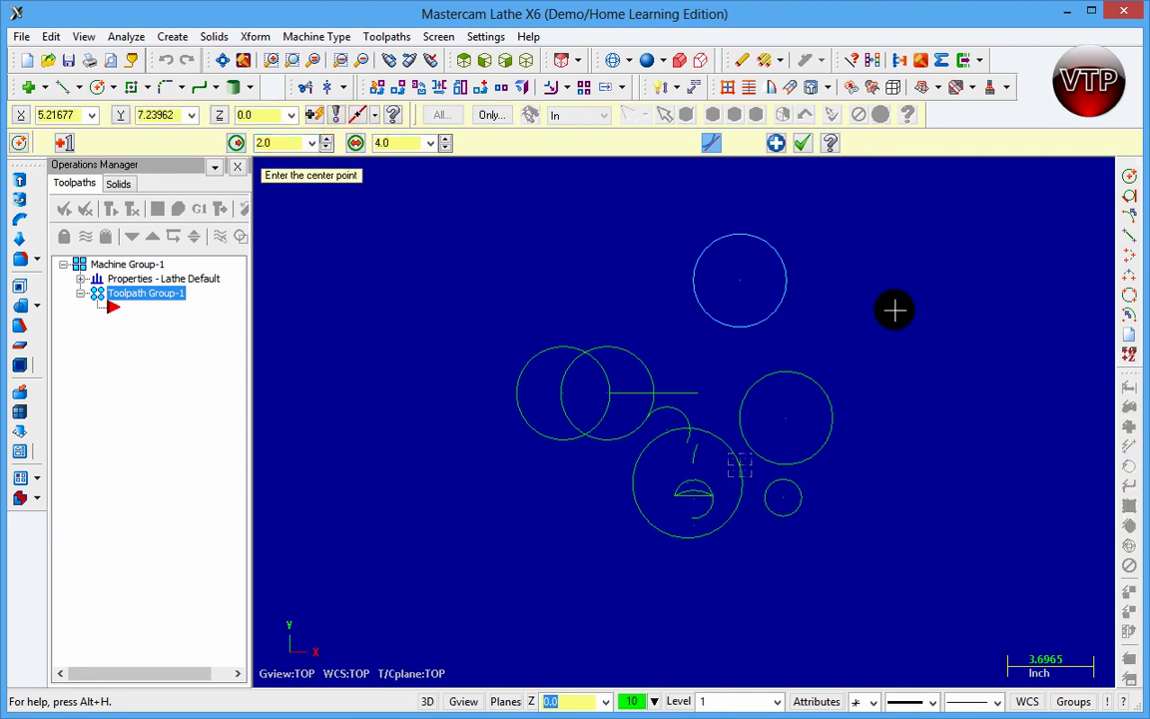
Set radius 2.0 for a second circle to the right of it
left_click(265, 141)
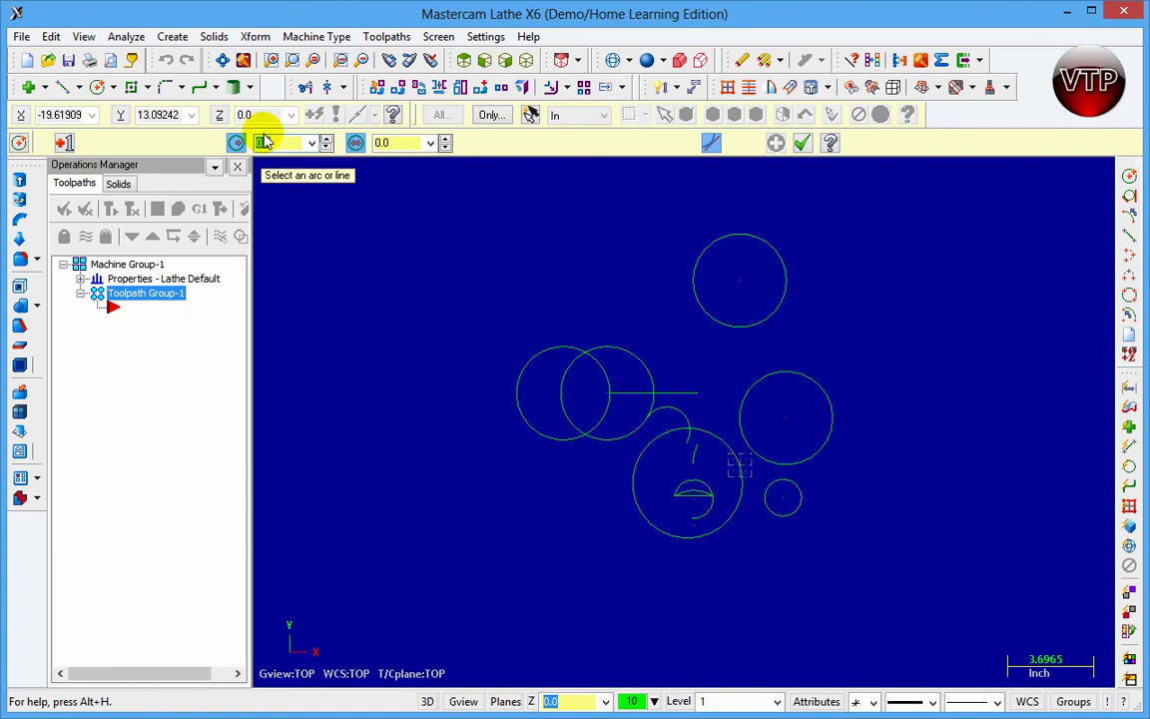
type("2.0")
key("Return")
left_click(112, 86)
Draw a radius 1.0 tangent arc inside the lower right of the top-centre circle
left_click(180, 244)
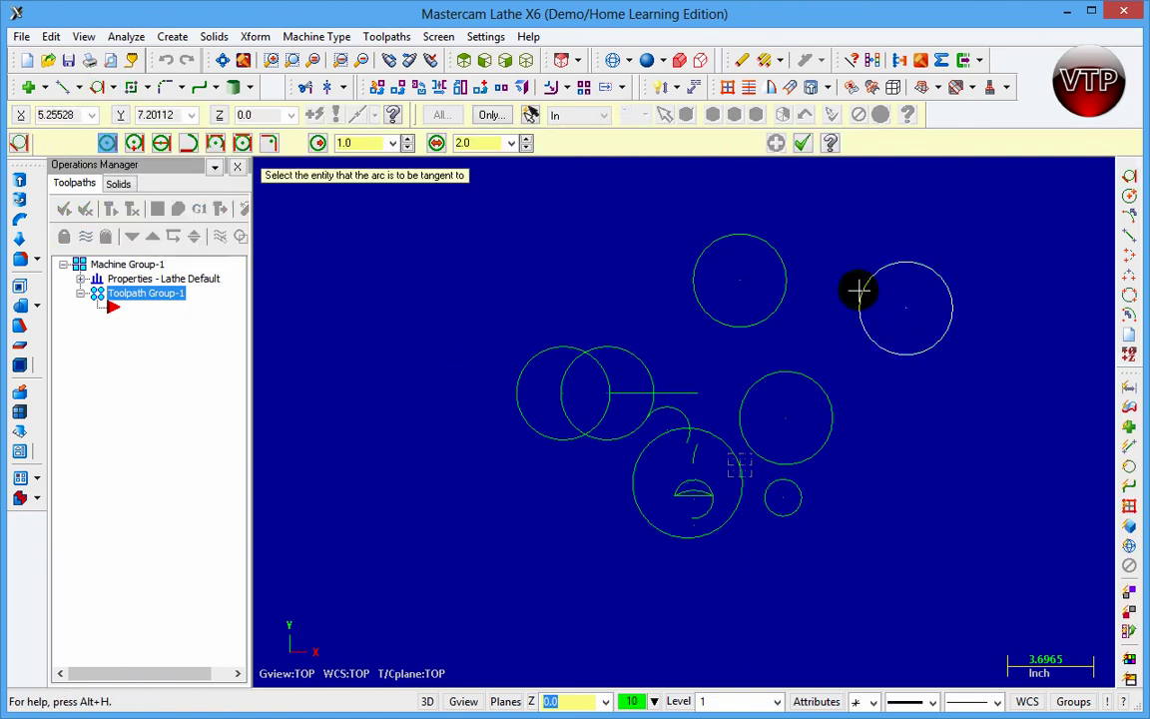
left_click(789, 263)
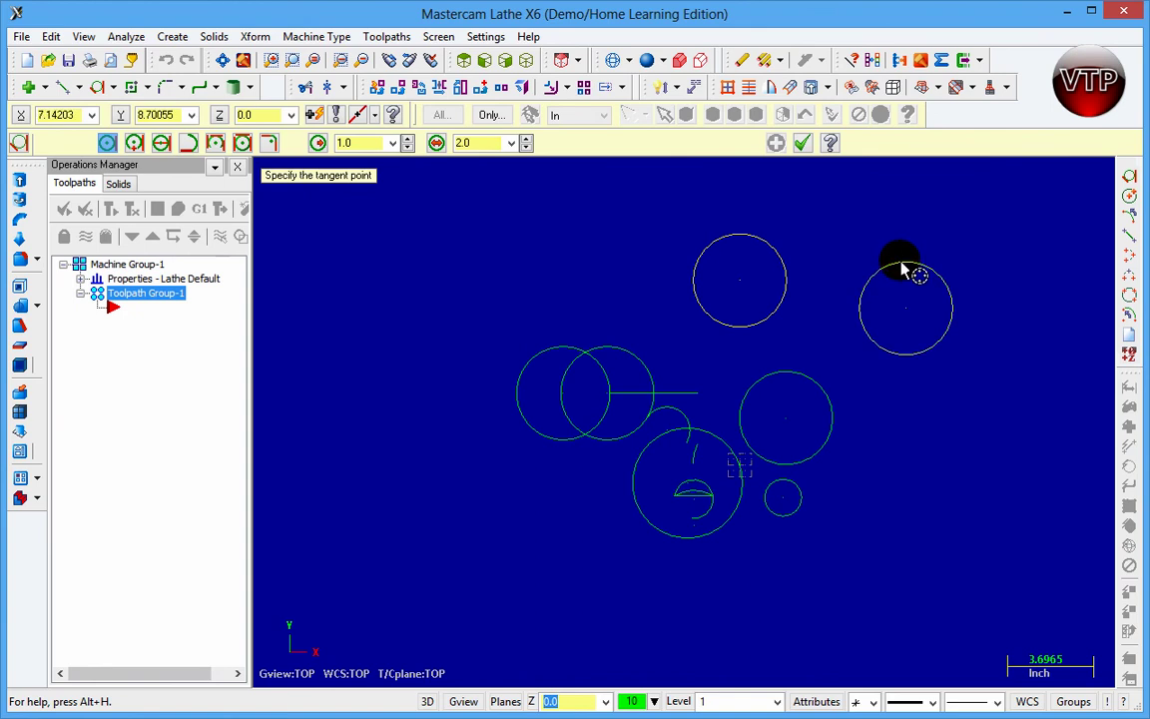
left_click(905, 263)
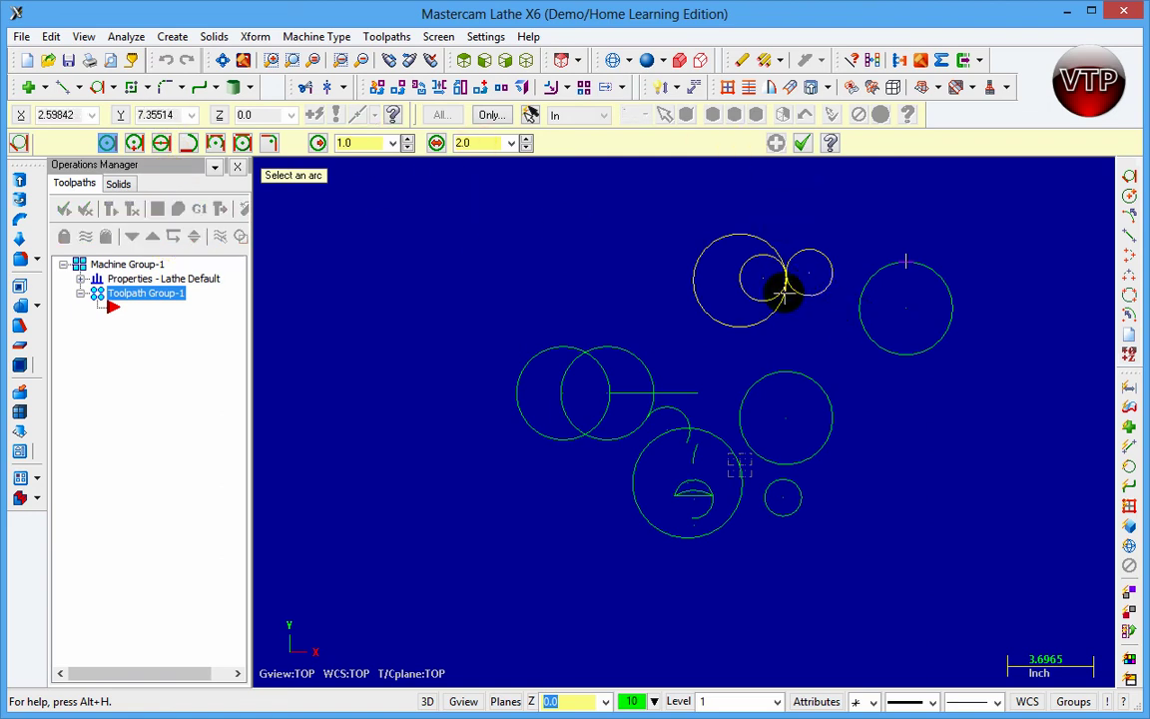
left_click(750, 297)
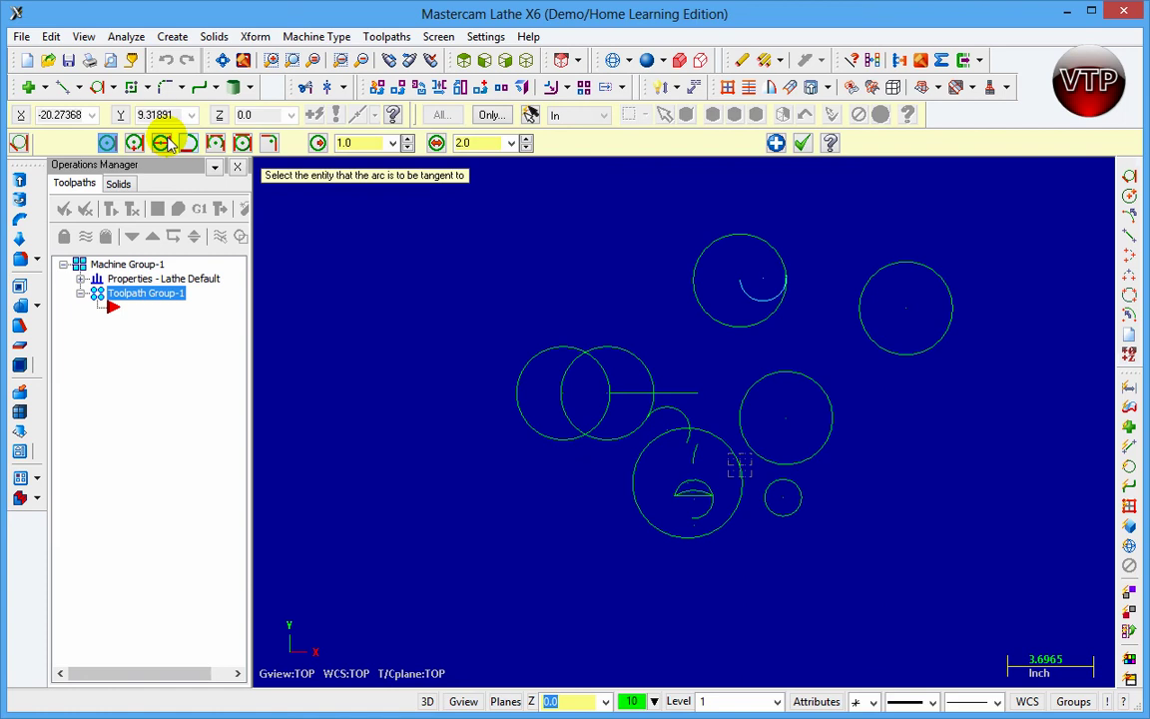
Fit a circle tangent to the top circle, then try a radius-1.0 arc tangent to the line through a point
left_click(242, 143)
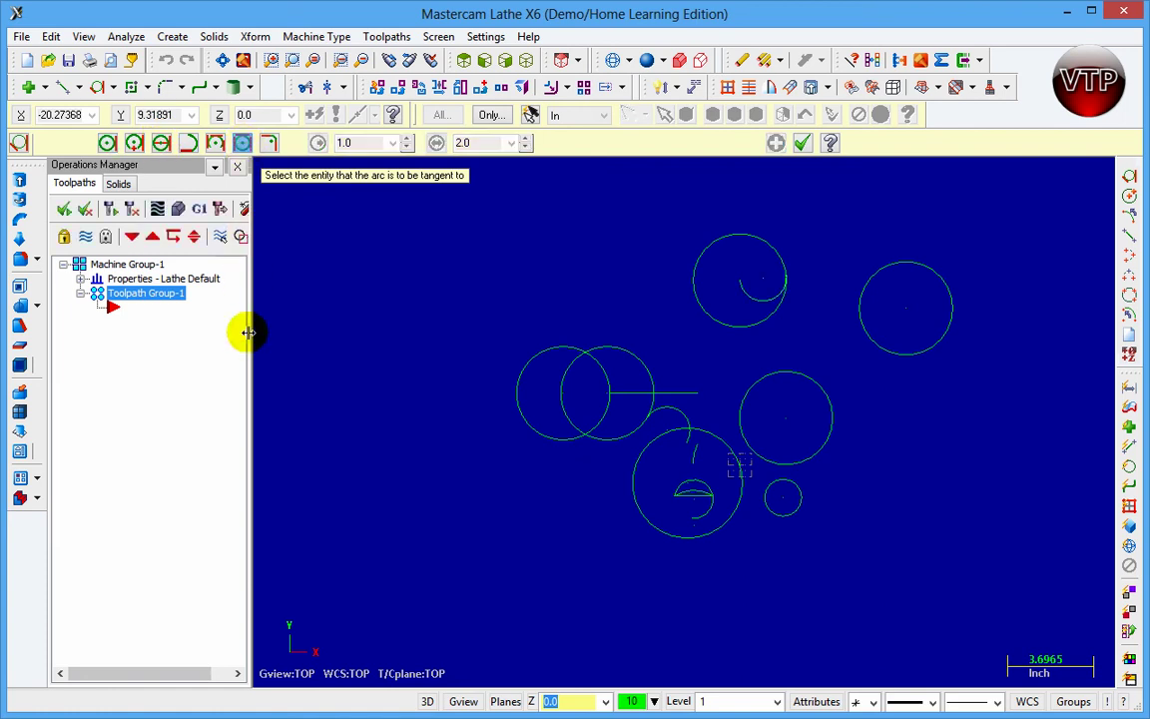
left_click(784, 312)
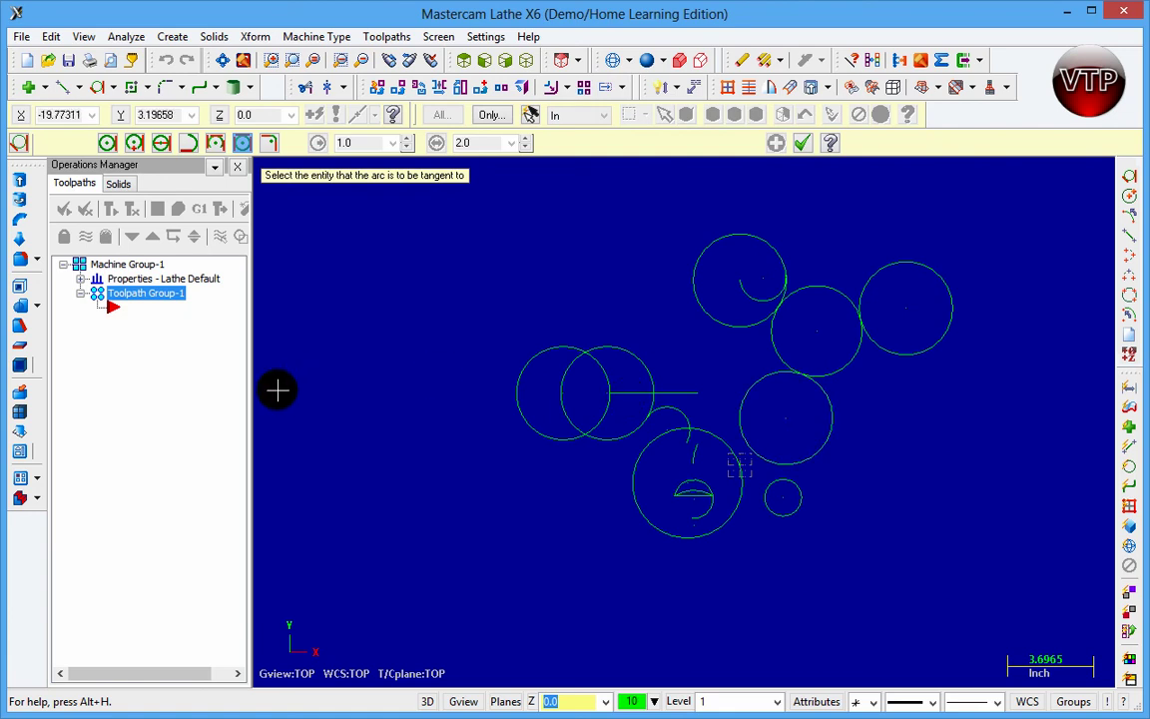
left_click(136, 145)
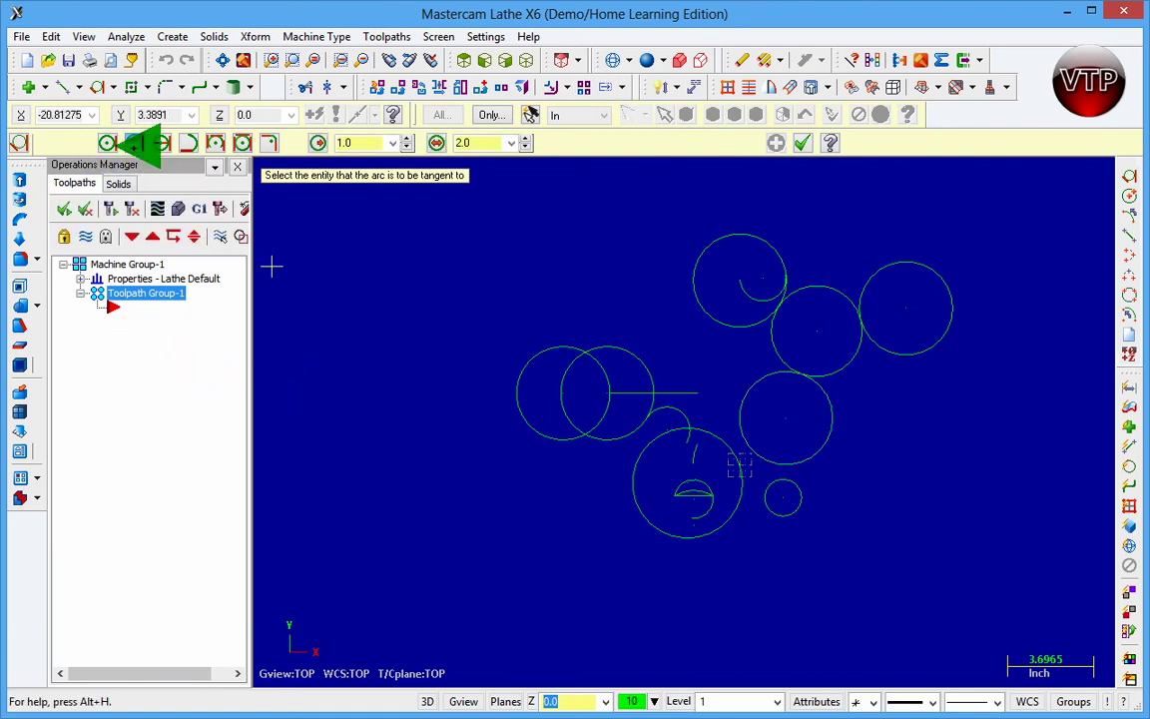
left_click(677, 392)
left_click(698, 312)
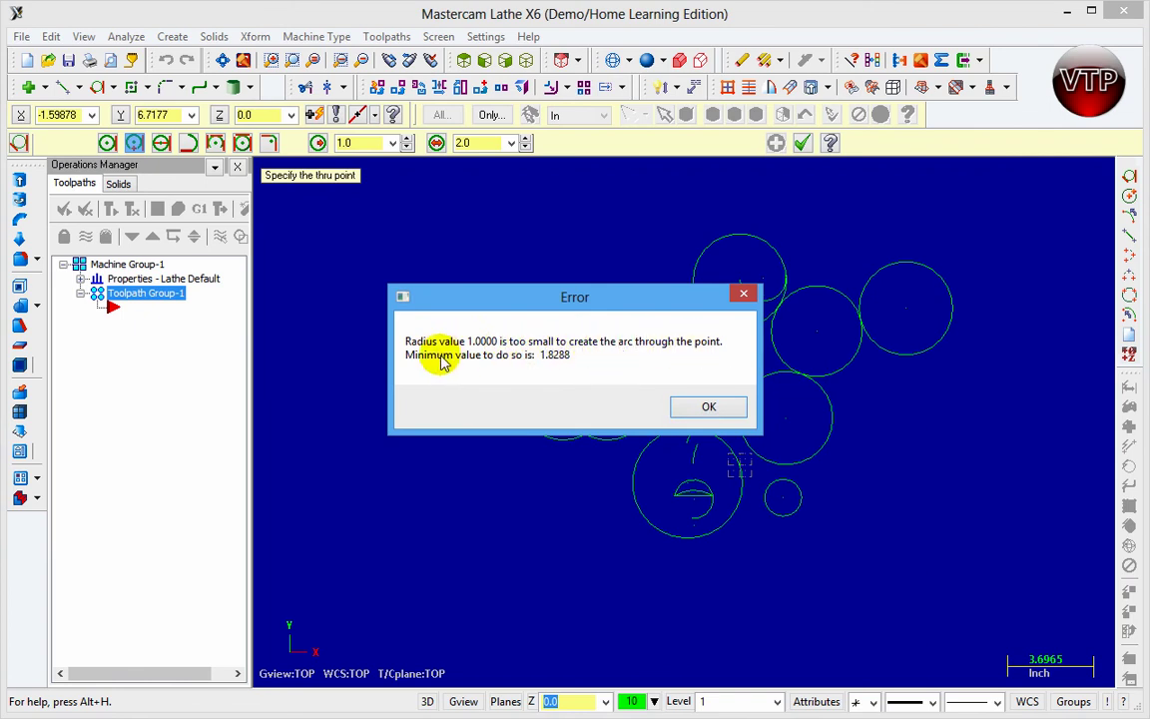
Draw a radius-2.0 arc tangent to the horizontal line through the point, curving up to the top circle
left_click(697, 406)
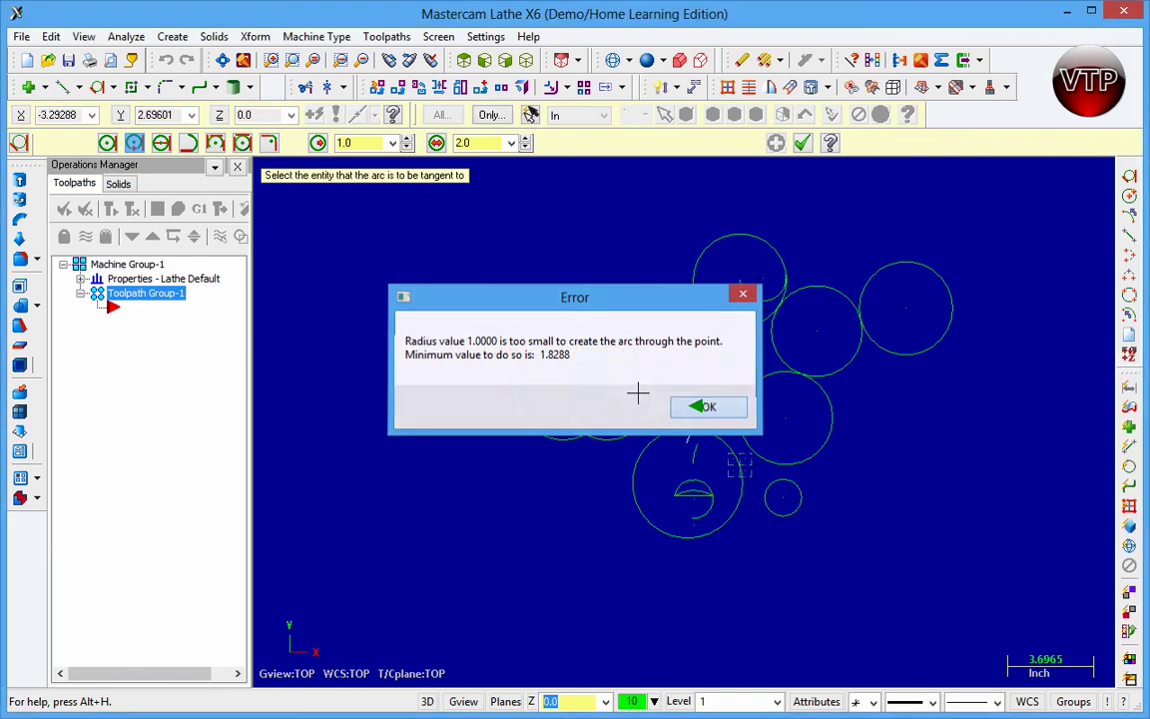
double_click(350, 143)
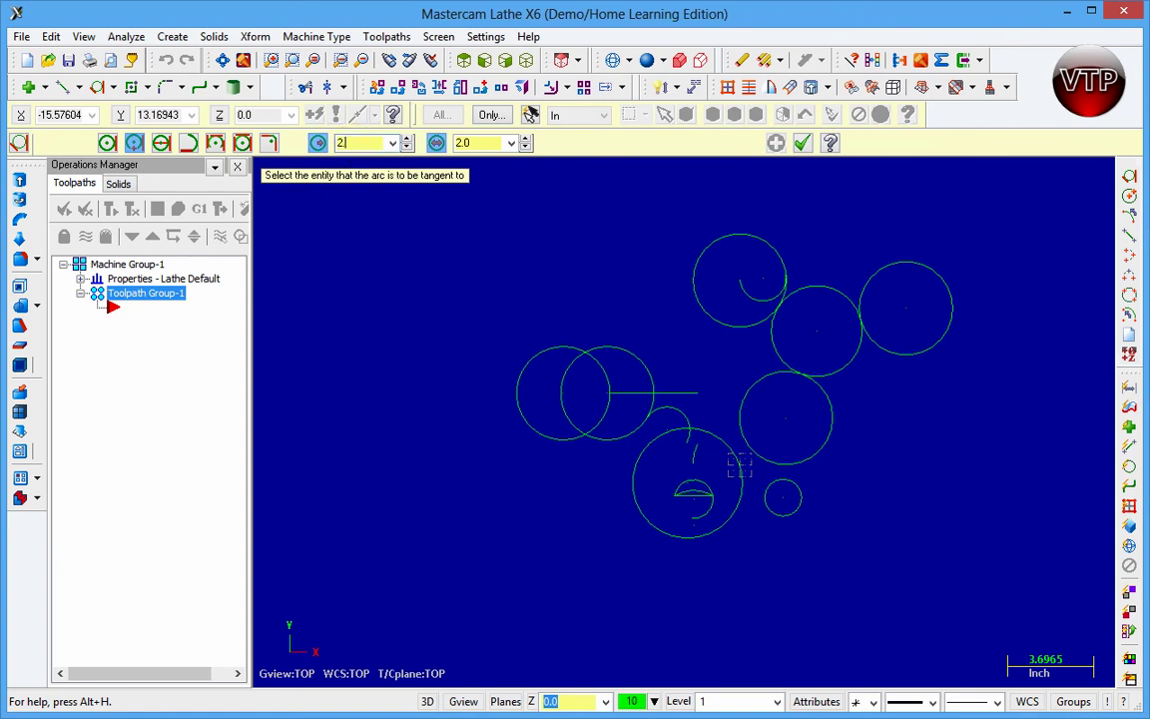
type("2.0")
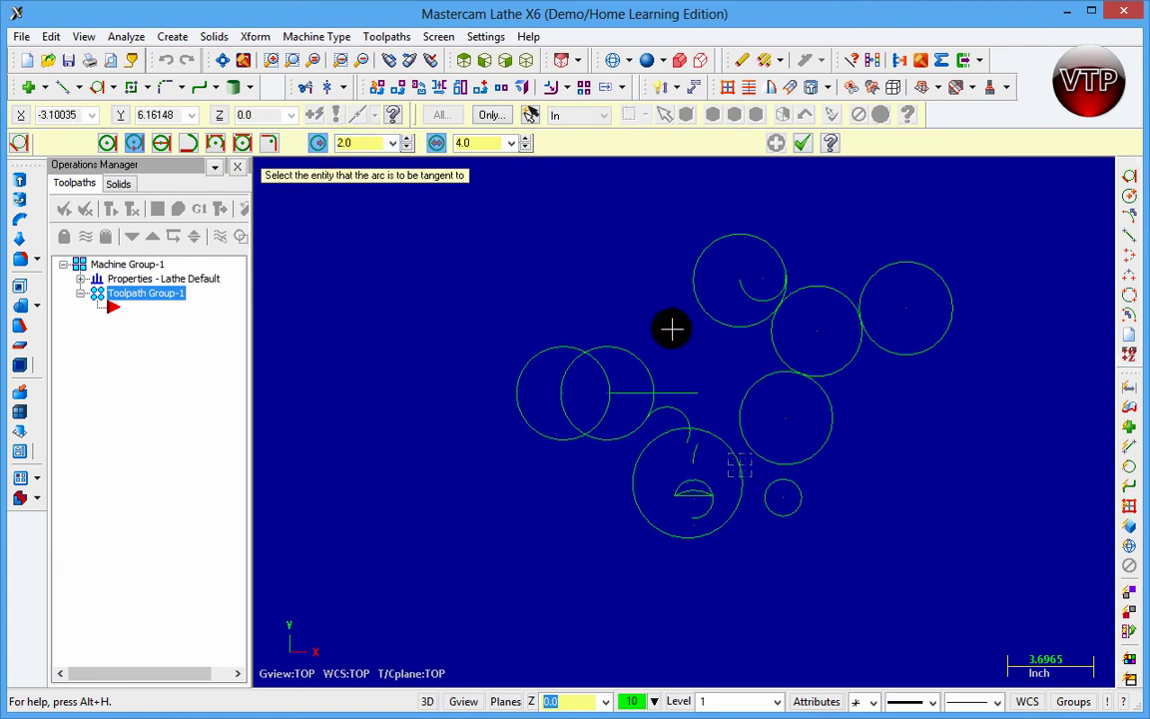
left_click(675, 392)
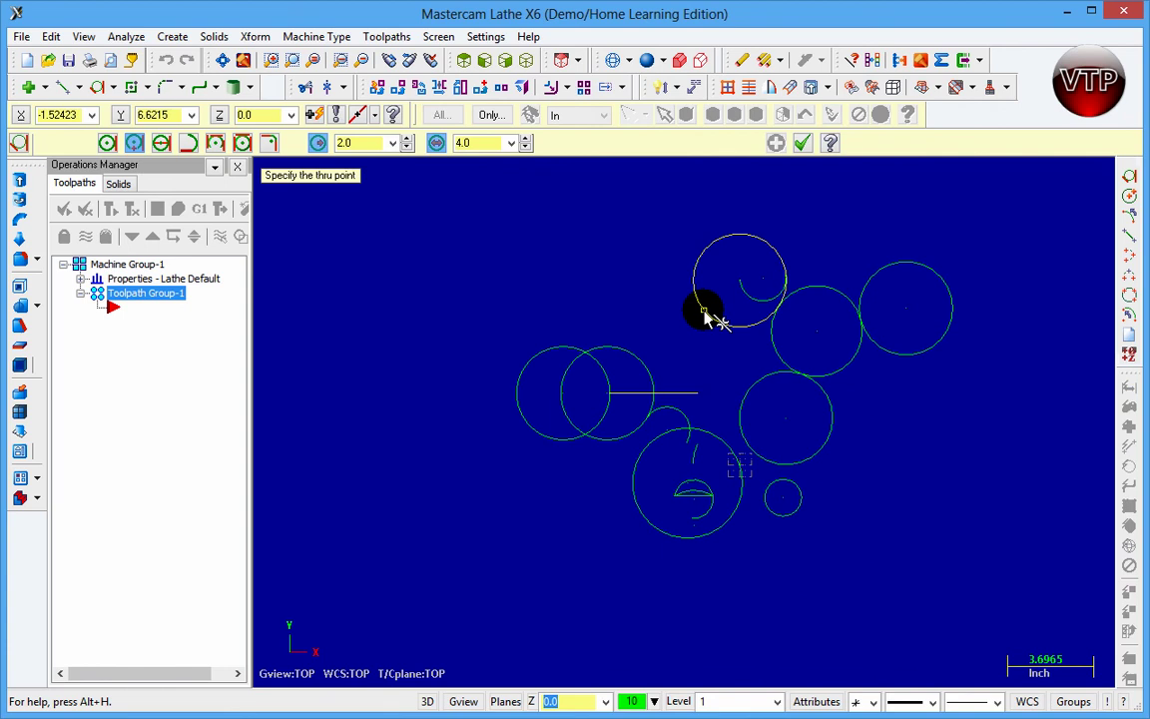
left_click(703, 309)
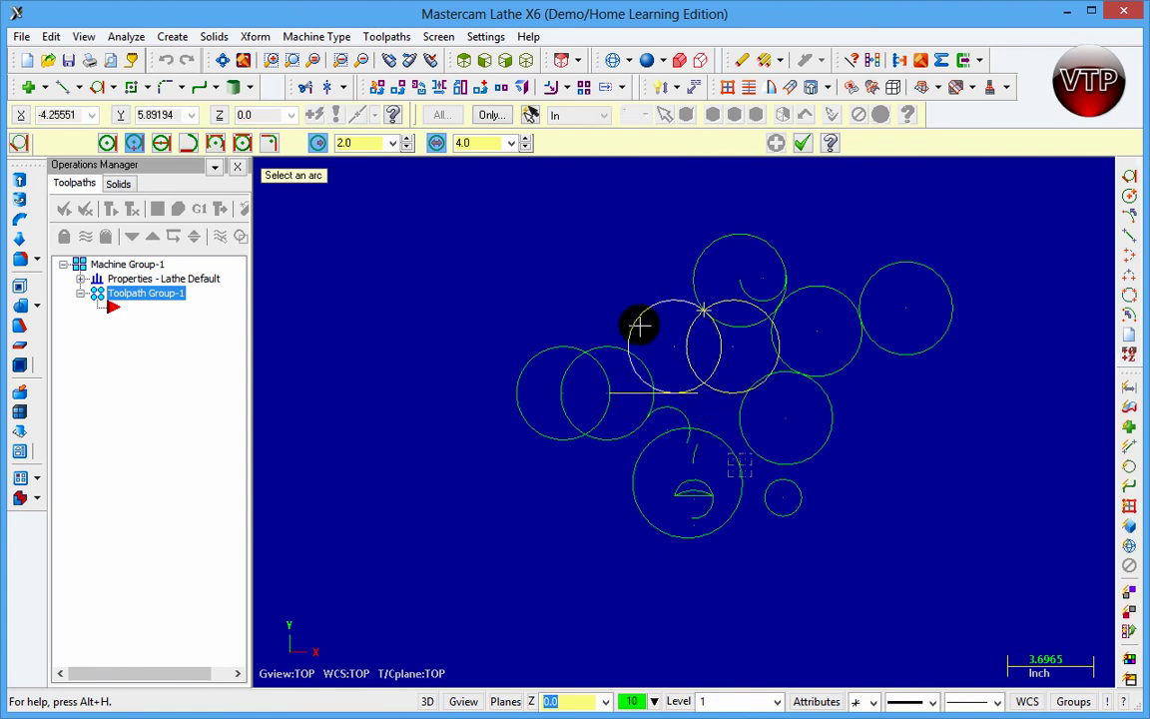
left_click(639, 325)
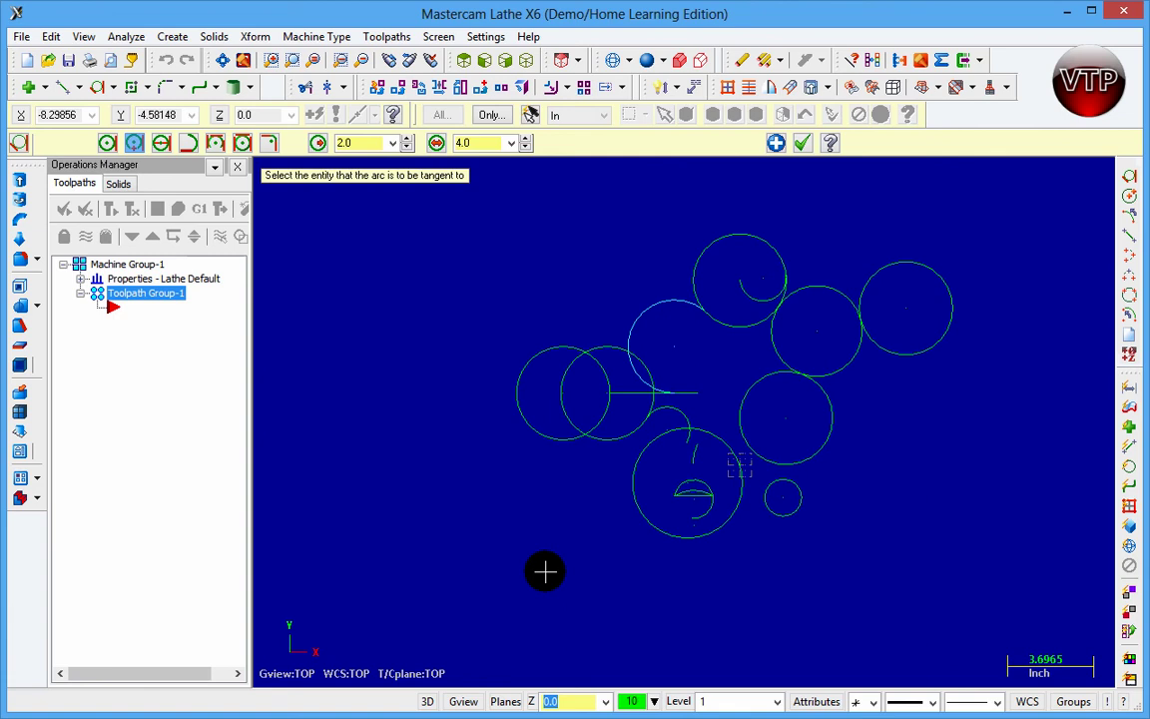